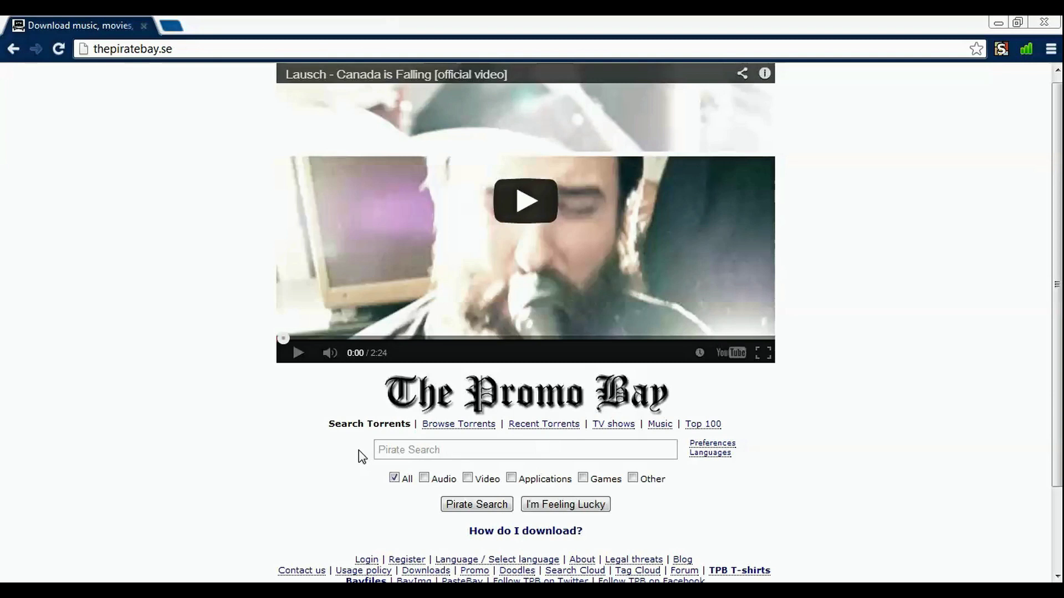
# Step: Bring the browser forward, then highlight and deselect the Search Torrents heading
pyautogui.click(336, 422)
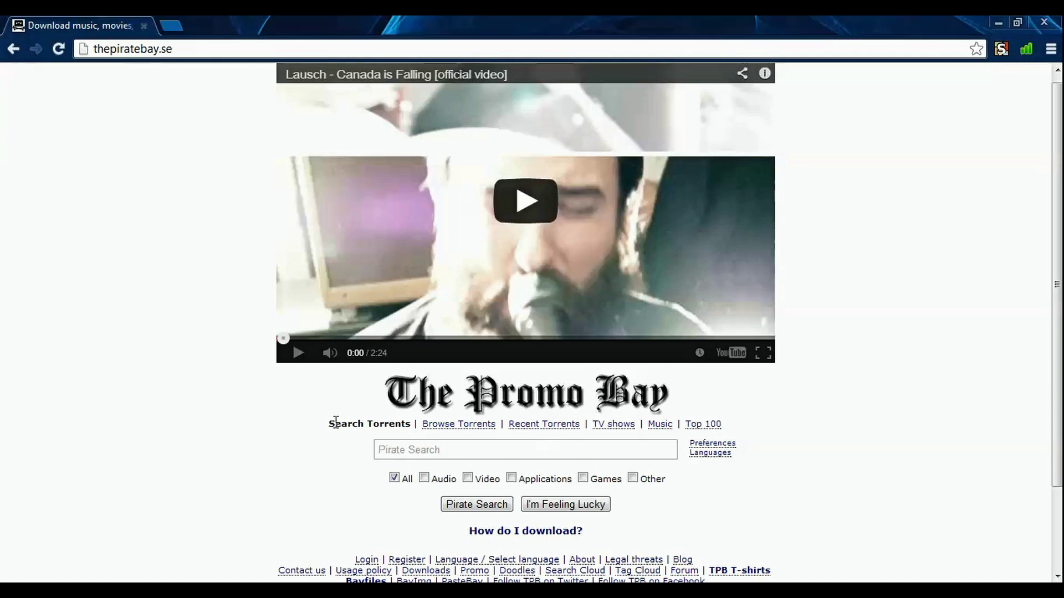
pyautogui.moveTo(328, 423); pyautogui.dragTo(409, 424)
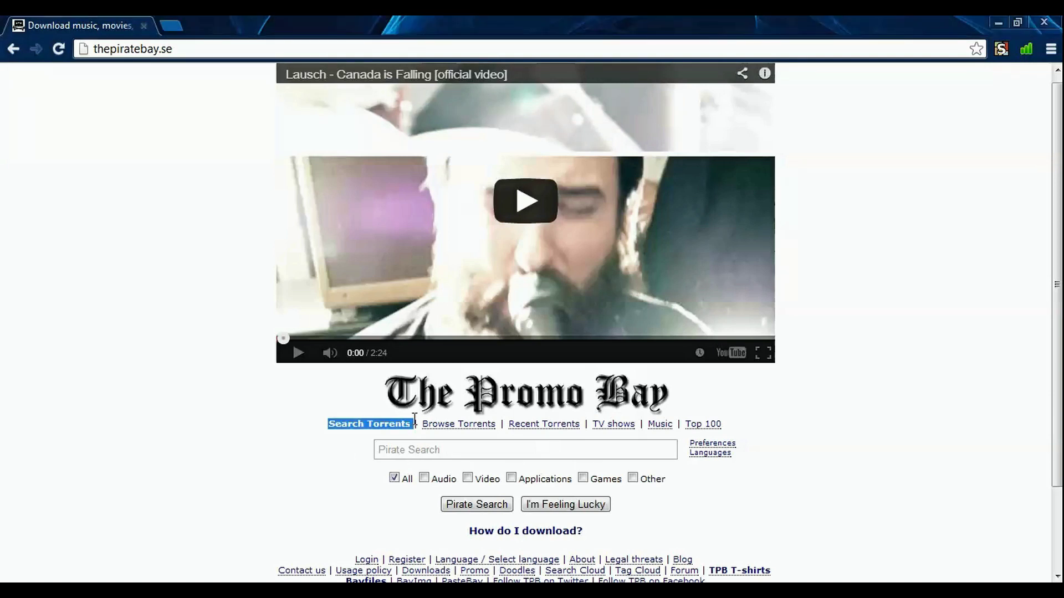
pyautogui.click(259, 431)
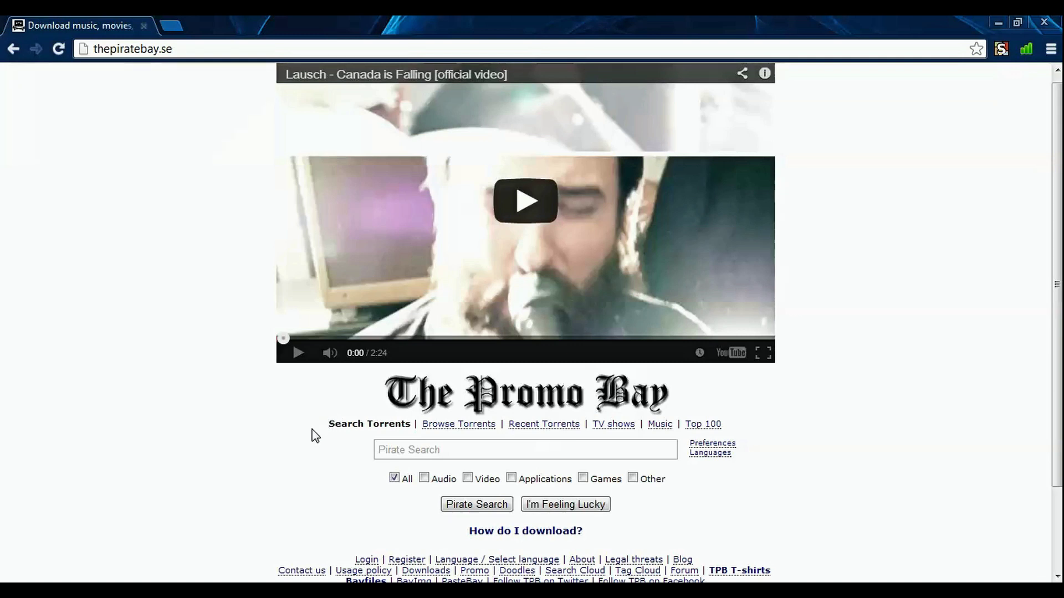
pyautogui.click(172, 26)
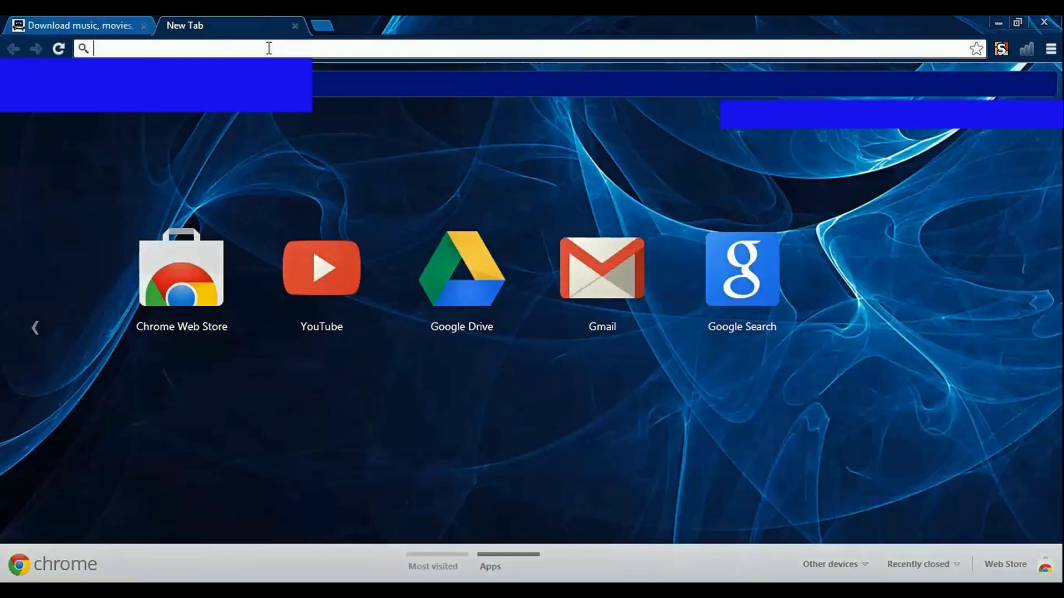
pyautogui.write('www.')
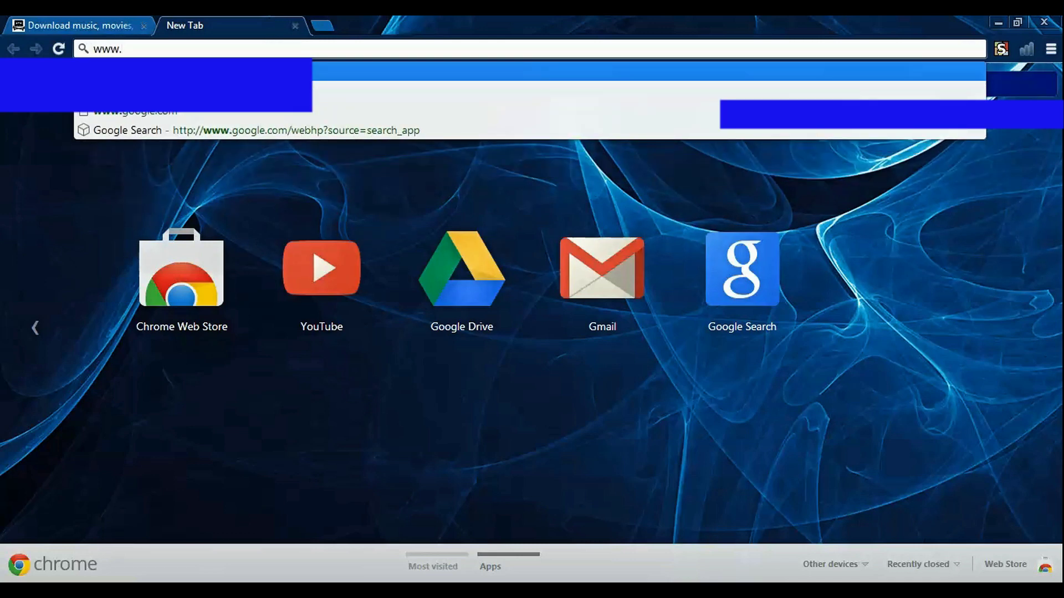
pyautogui.write('utorren')
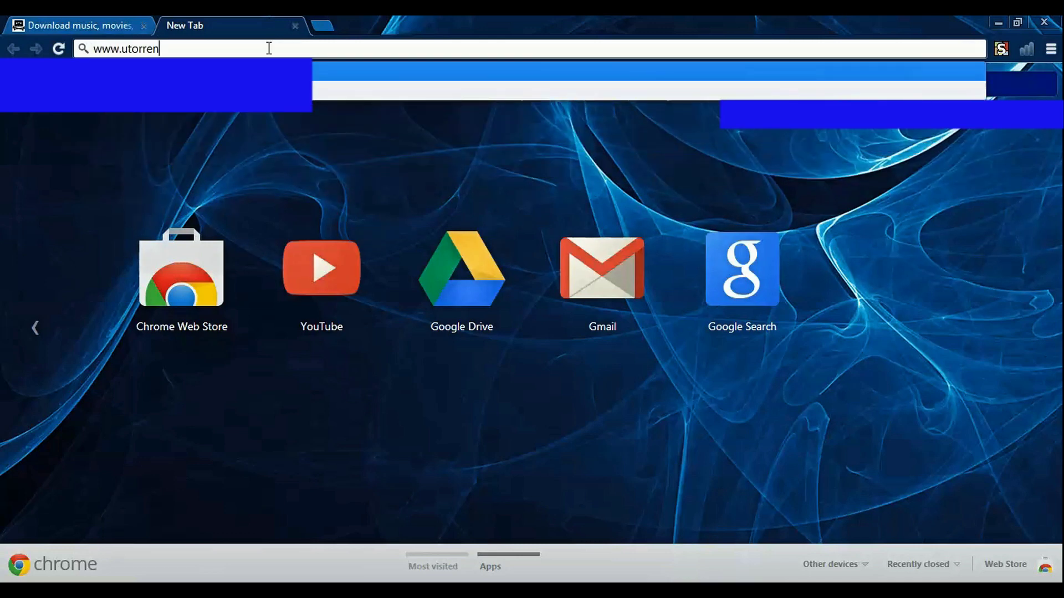
pyautogui.write('t.com')
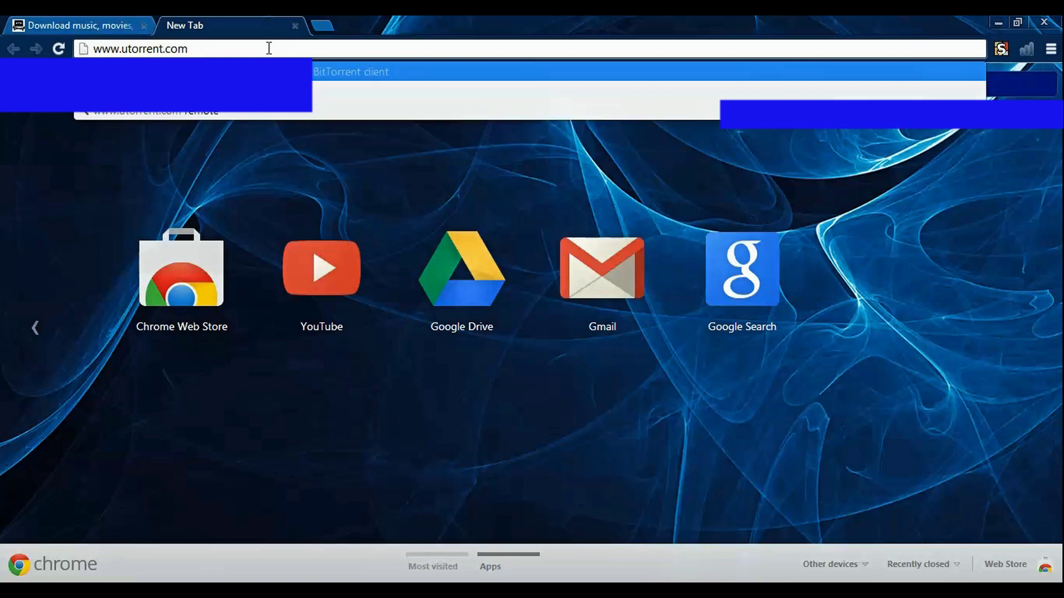
pyautogui.press('Return')
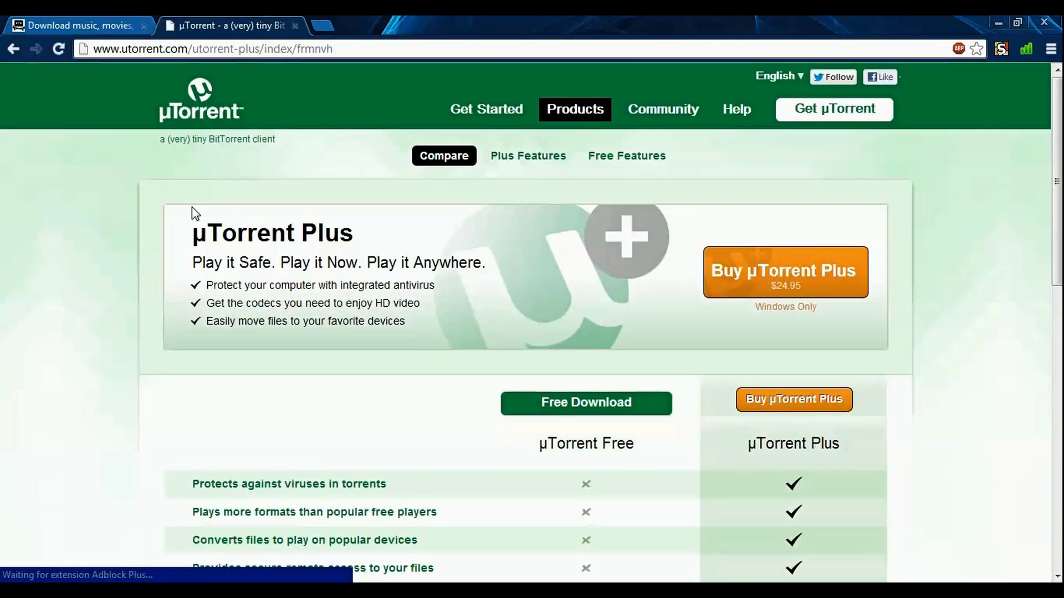
pyautogui.scroll(-3, 199, 211)
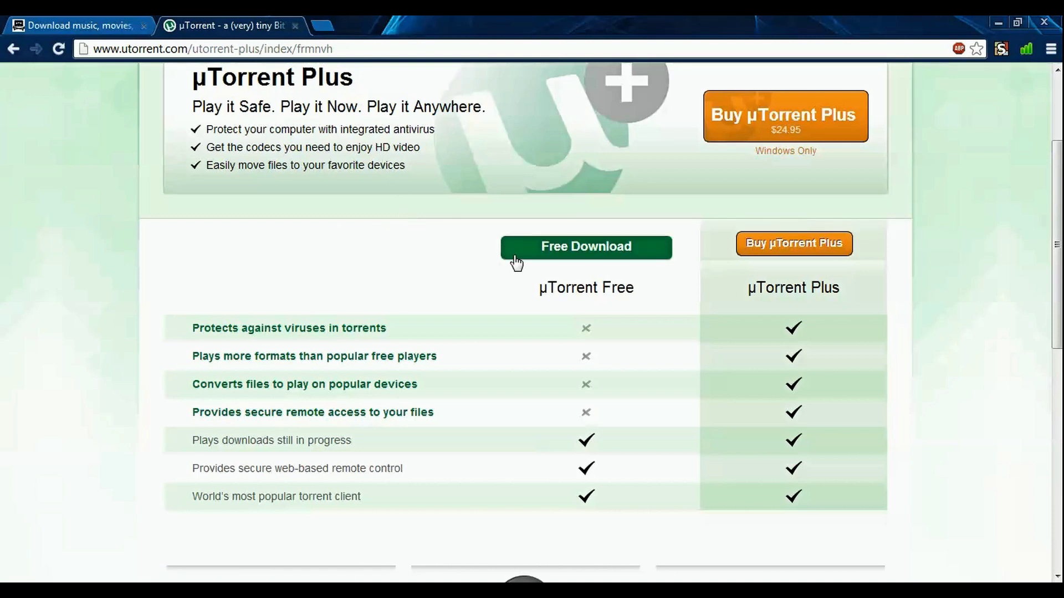
pyautogui.click(295, 26)
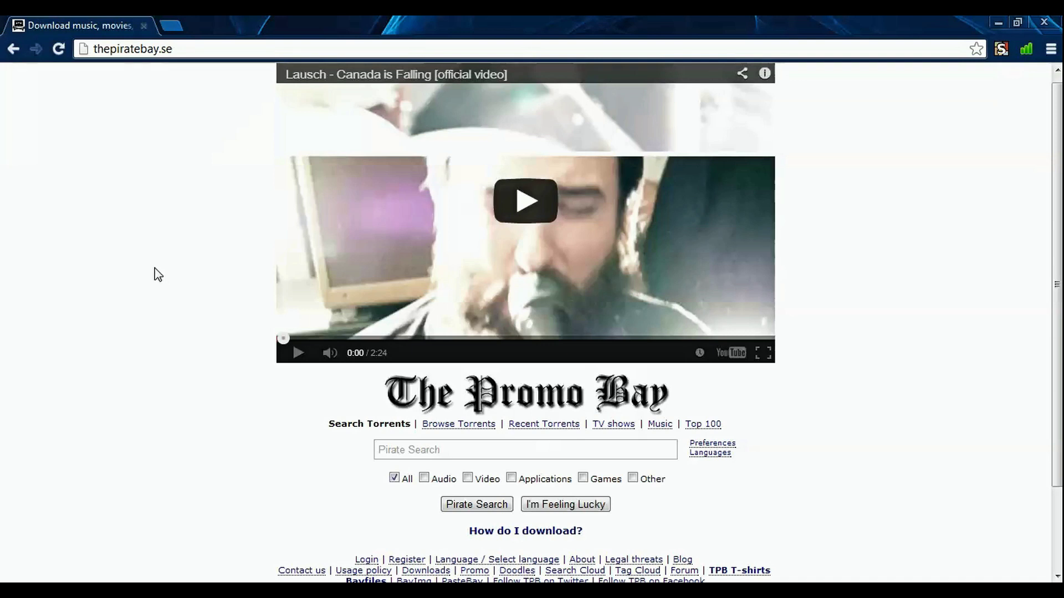
# Step: Highlight the .se ending of The Pirate Bay's web address, then clear the selection
pyautogui.click(176, 49)
pyautogui.click(175, 50)
pyautogui.moveTo(180, 50); pyautogui.dragTo(162, 56)
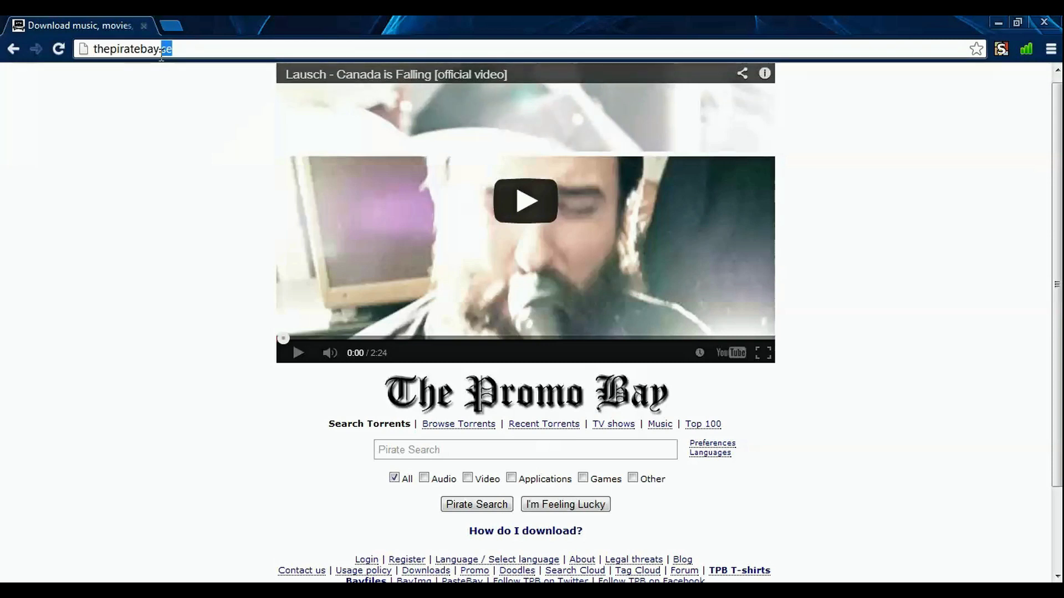
pyautogui.click(209, 53)
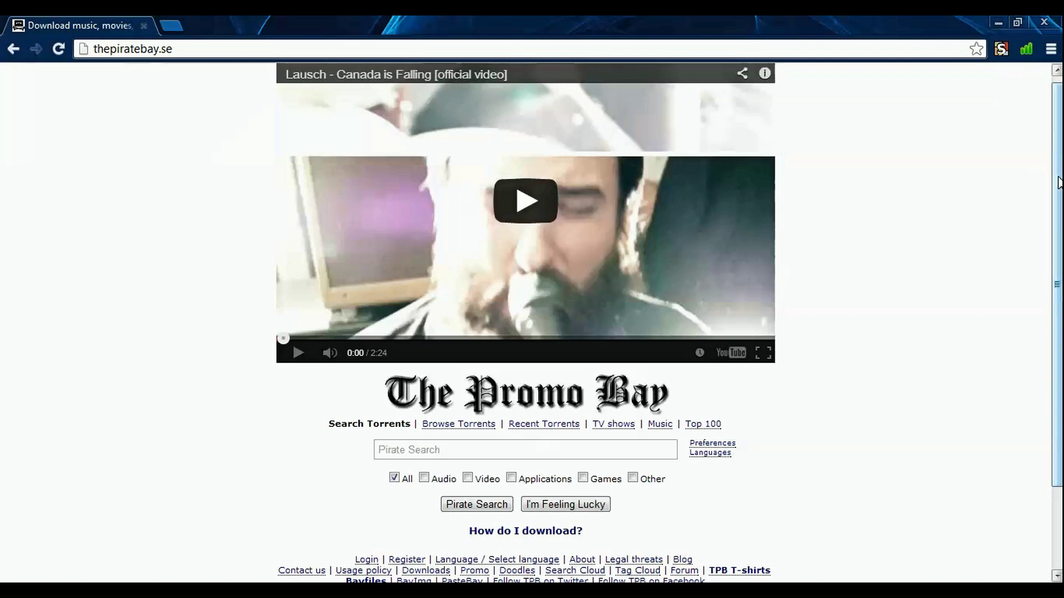
pyautogui.moveTo(1059, 182); pyautogui.dragTo(1059, 185)
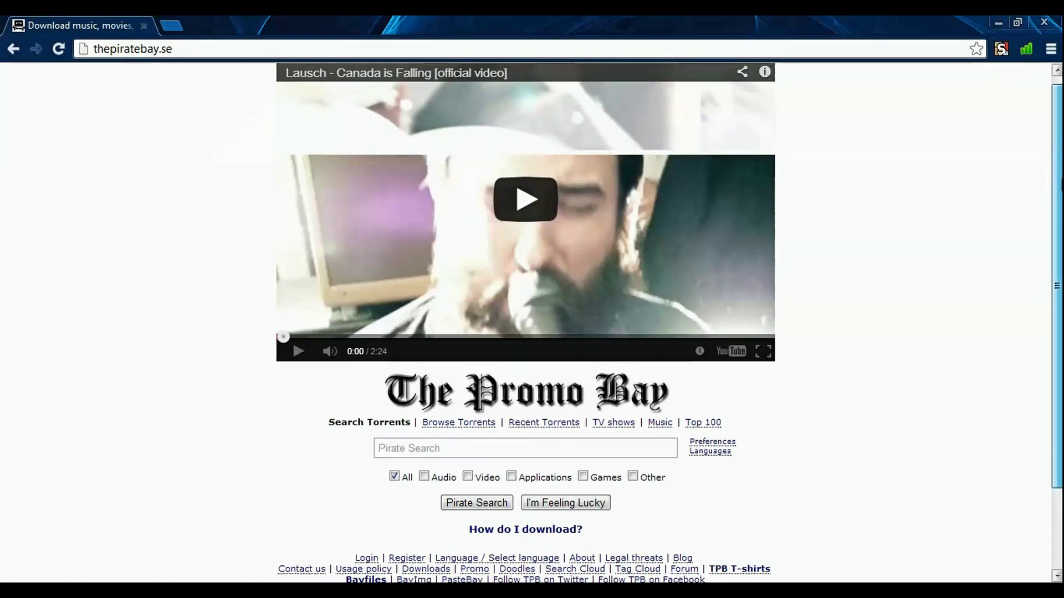
pyautogui.moveTo(1060, 183); pyautogui.dragTo(1061, 183)
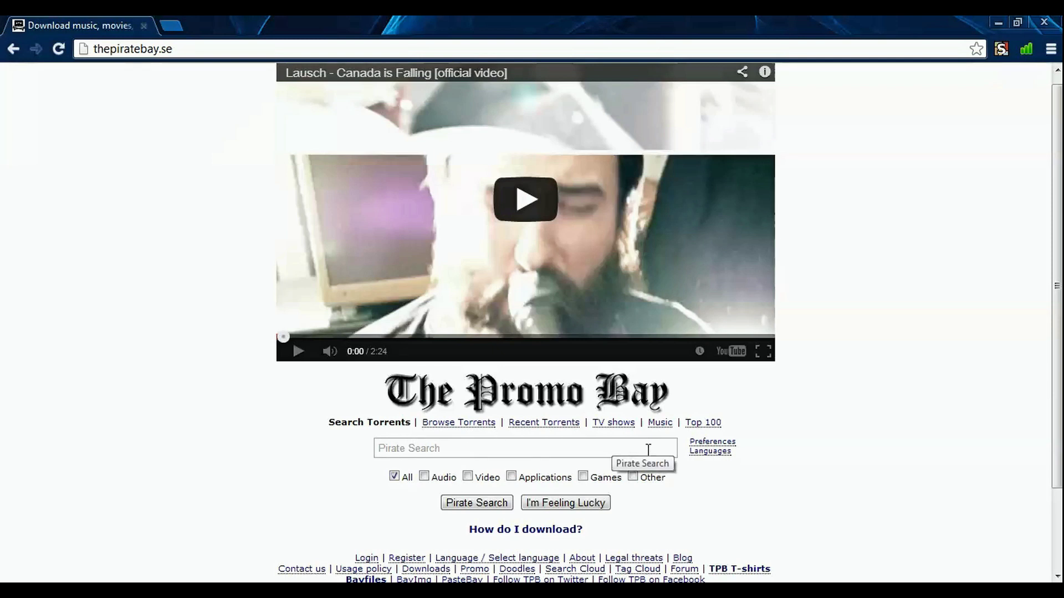
# Step: Go to Top 100, show the Windows applications torrents and scroll through them
pyautogui.click(704, 424)
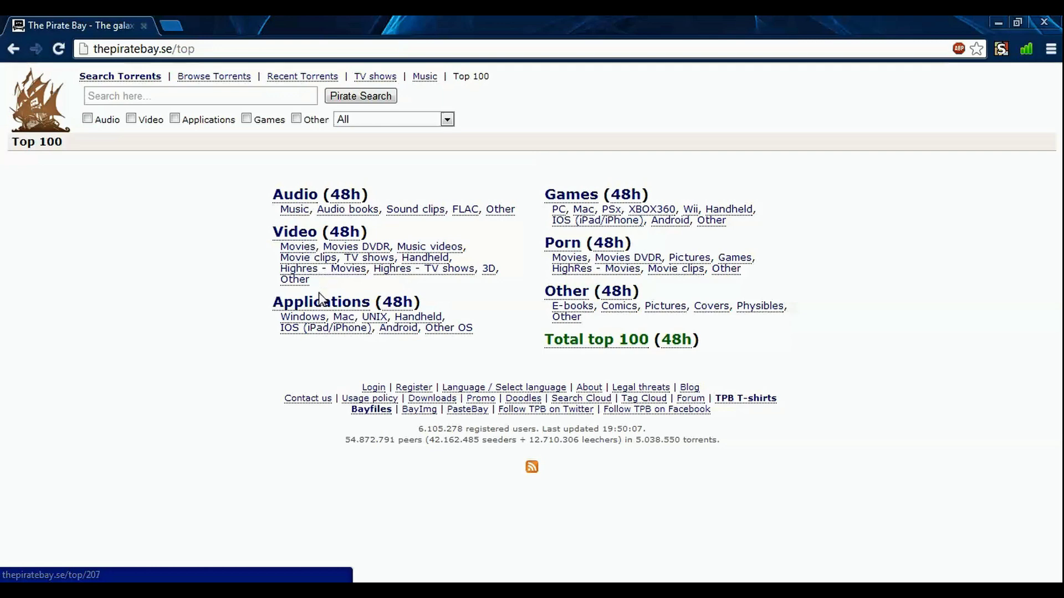
pyautogui.click(321, 304)
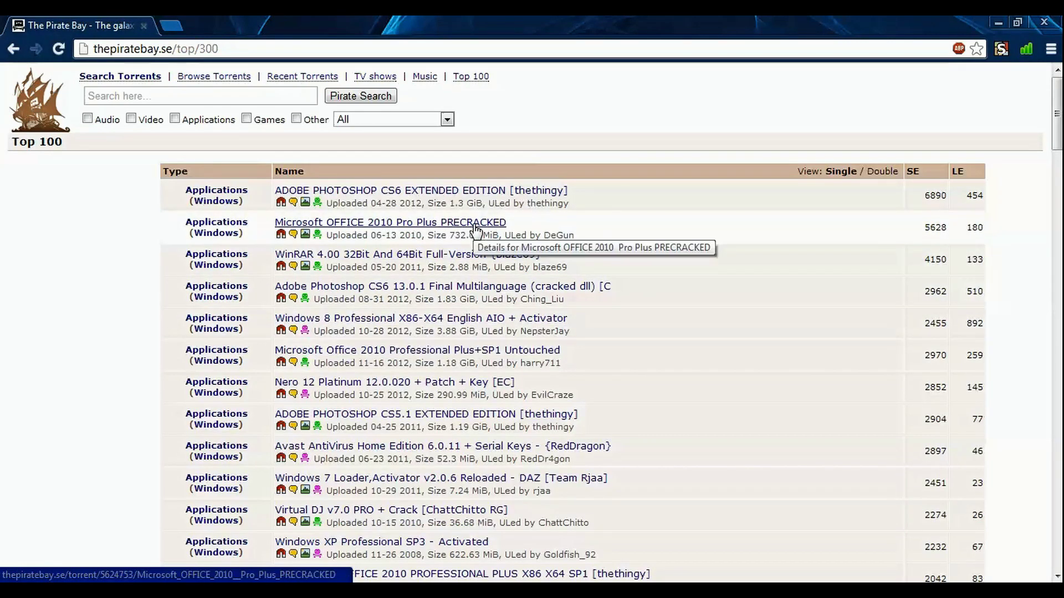
pyautogui.scroll(-3, 475, 228)
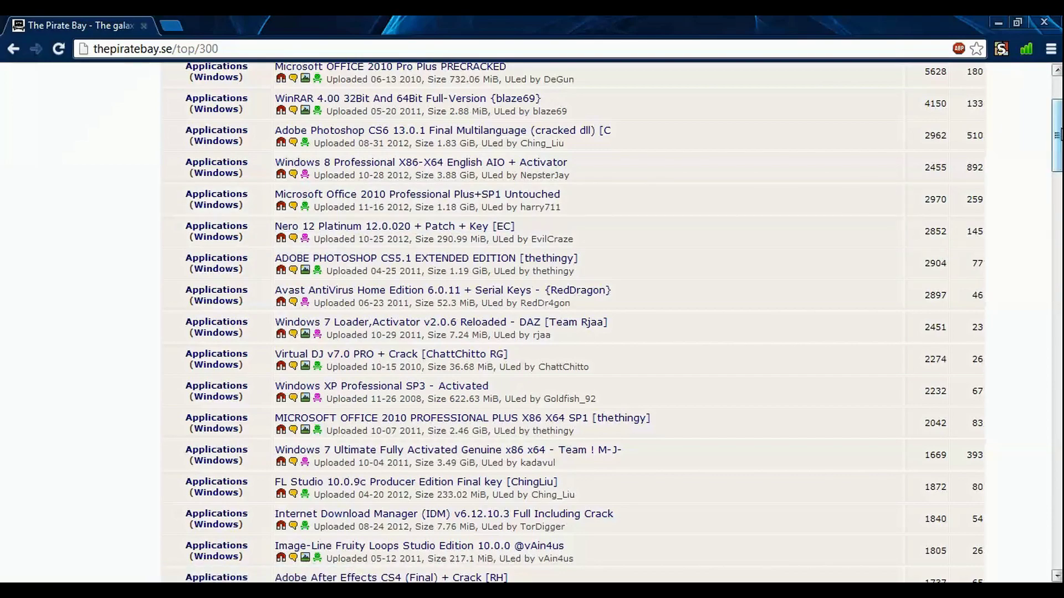
pyautogui.scroll(-20, 475, 228)
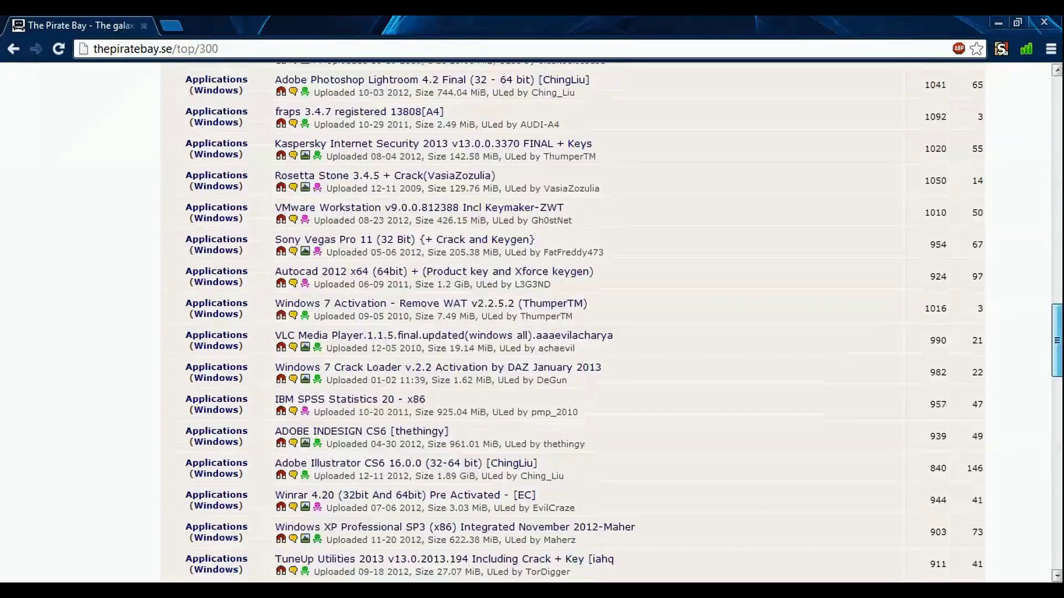
pyautogui.scroll(-15, 623, 322)
pyautogui.scroll(5, 1060, 382)
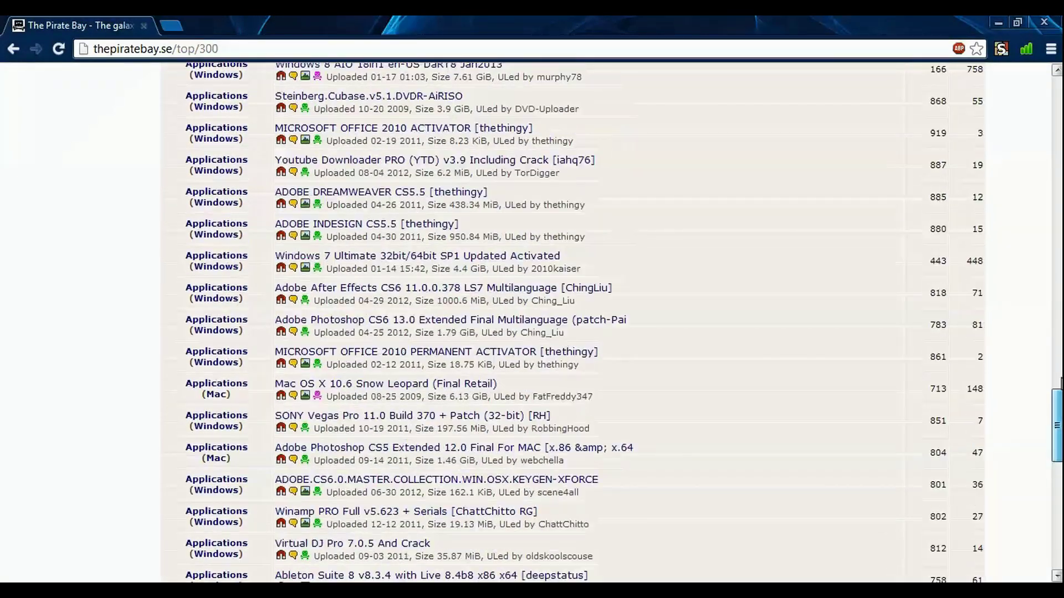
pyautogui.scroll(20, 1061, 382)
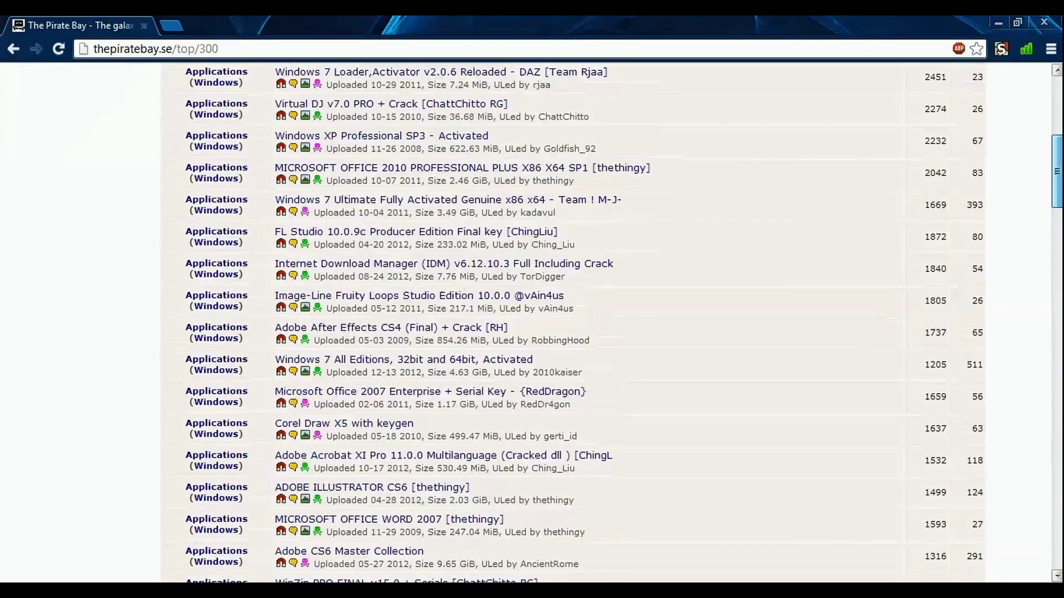
pyautogui.scroll(8, 964, 169)
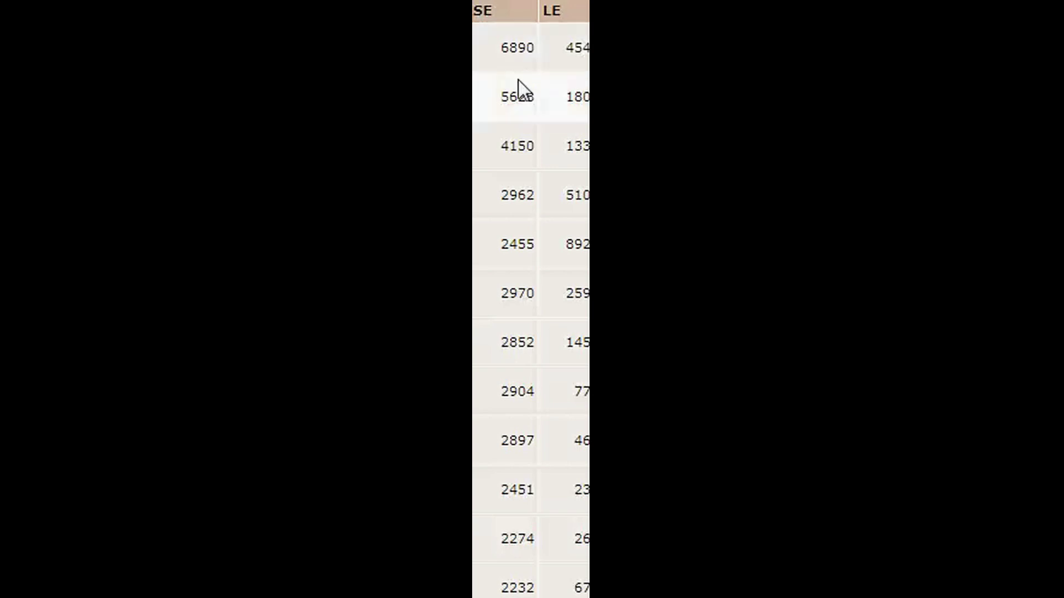
pyautogui.doubleClick(481, 11)
pyautogui.click(491, 49)
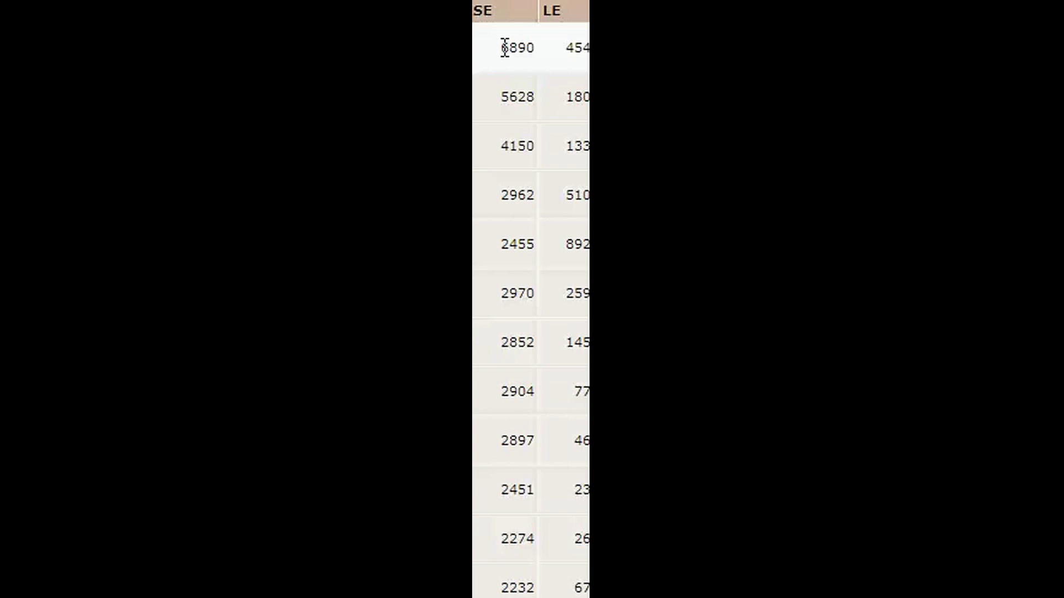
pyautogui.moveTo(501, 48); pyautogui.dragTo(536, 50)
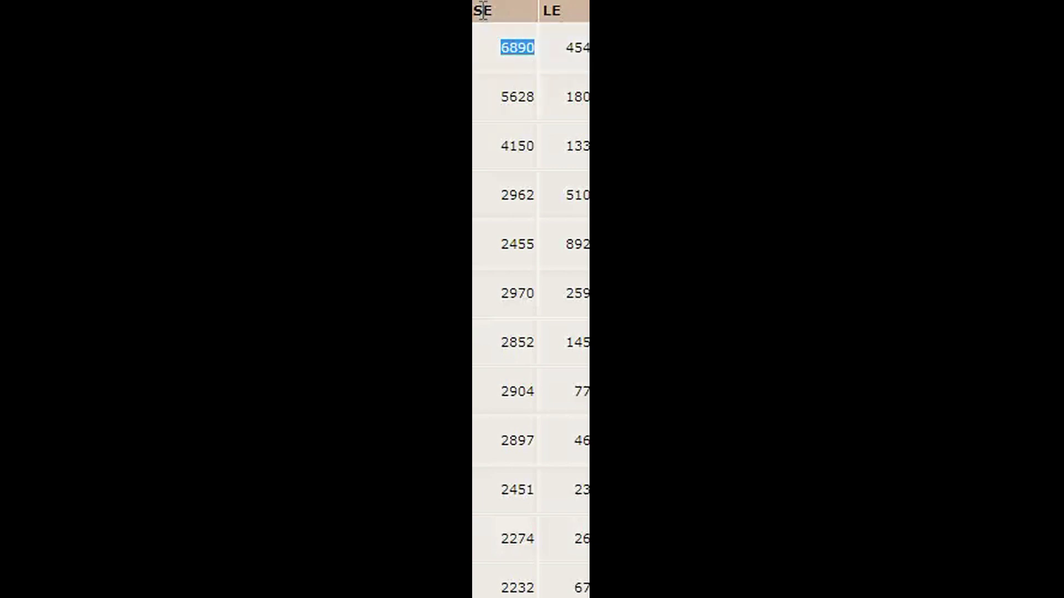
pyautogui.moveTo(544, 11); pyautogui.dragTo(558, 12)
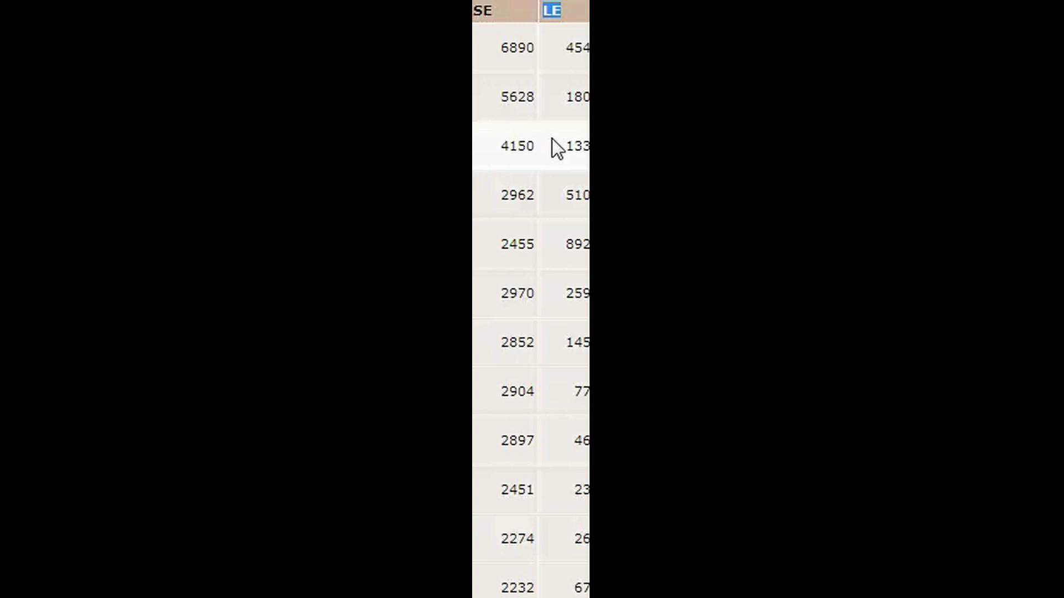
pyautogui.click(543, 47)
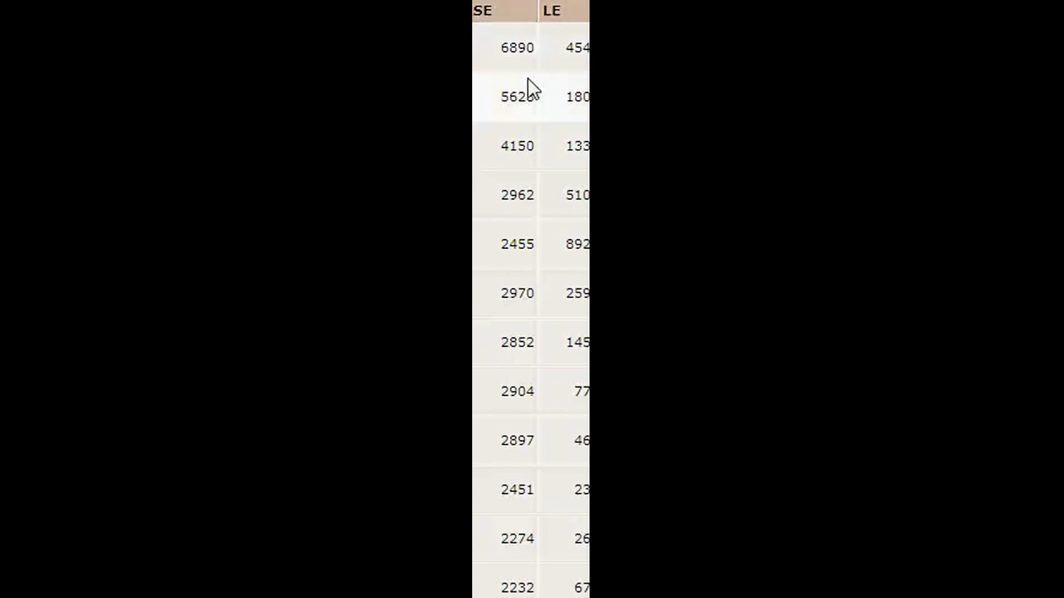
pyautogui.doubleClick(502, 48)
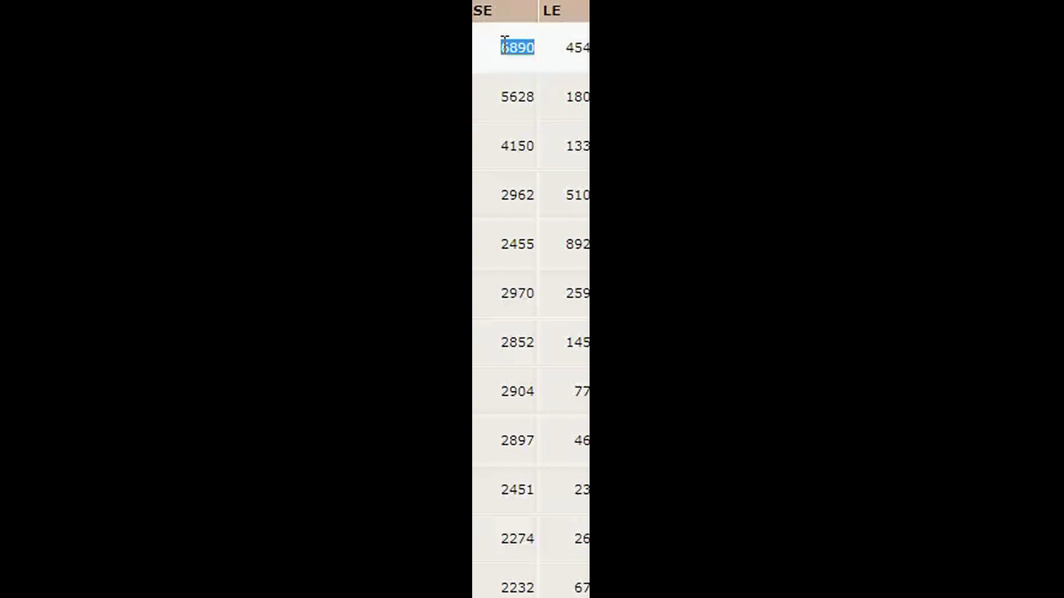
pyautogui.moveTo(515, 44); pyautogui.dragTo(569, 46)
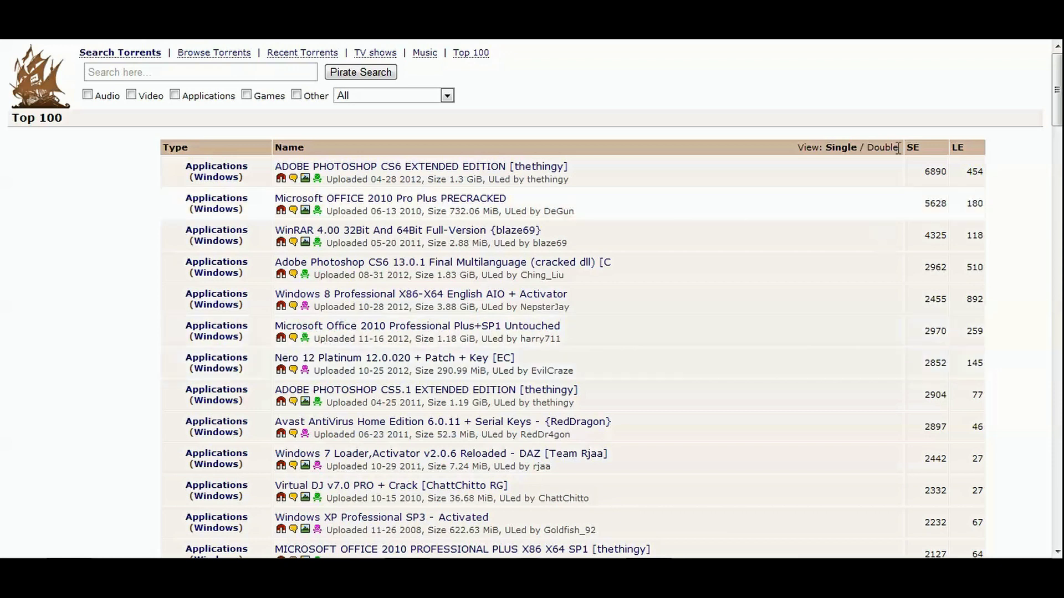
pyautogui.click(829, 160)
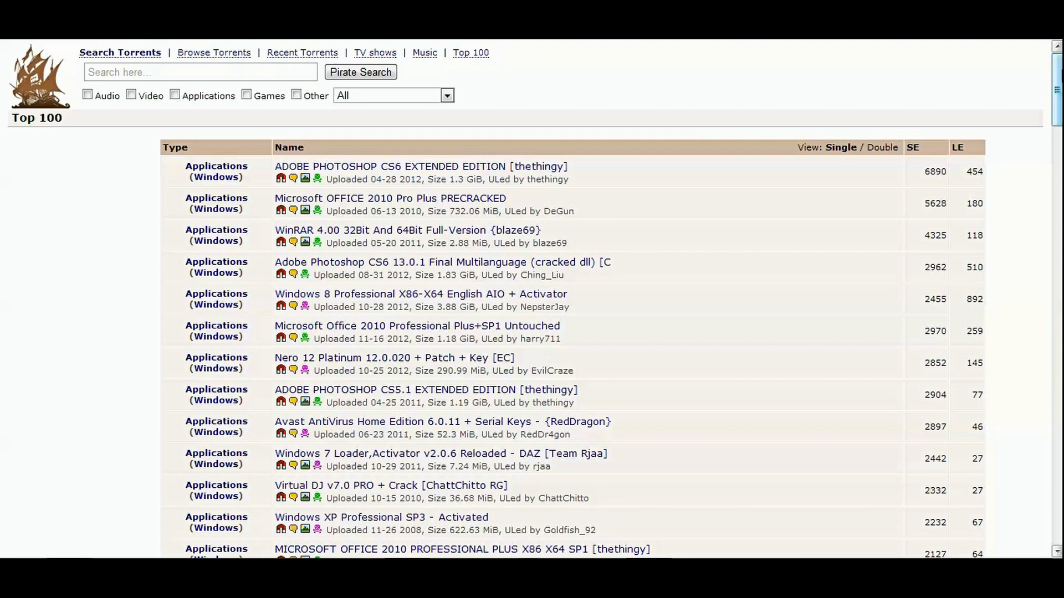
pyautogui.scroll(-3, 893, 115)
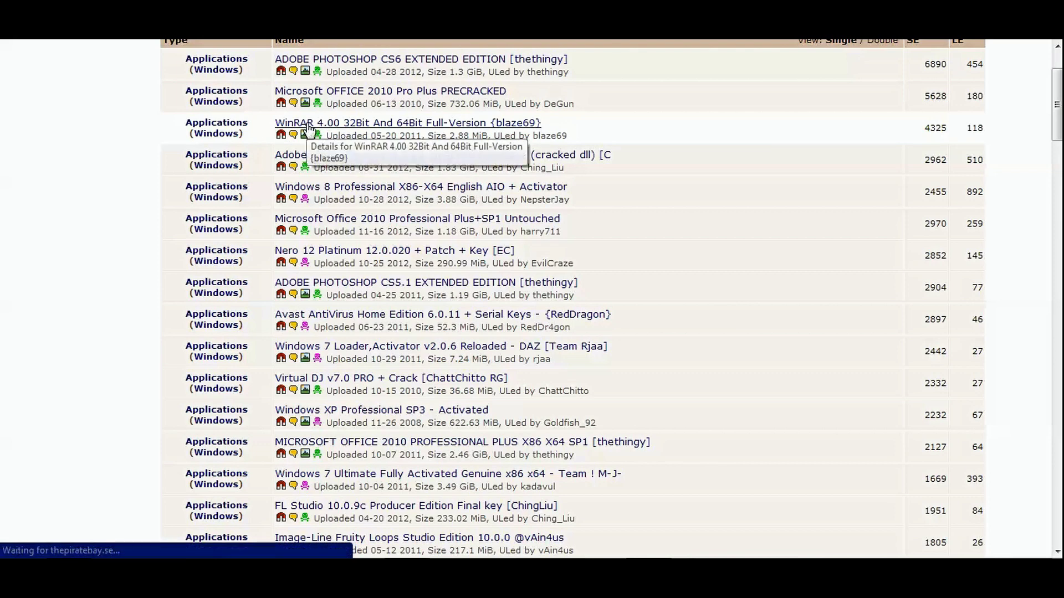
pyautogui.click(309, 124)
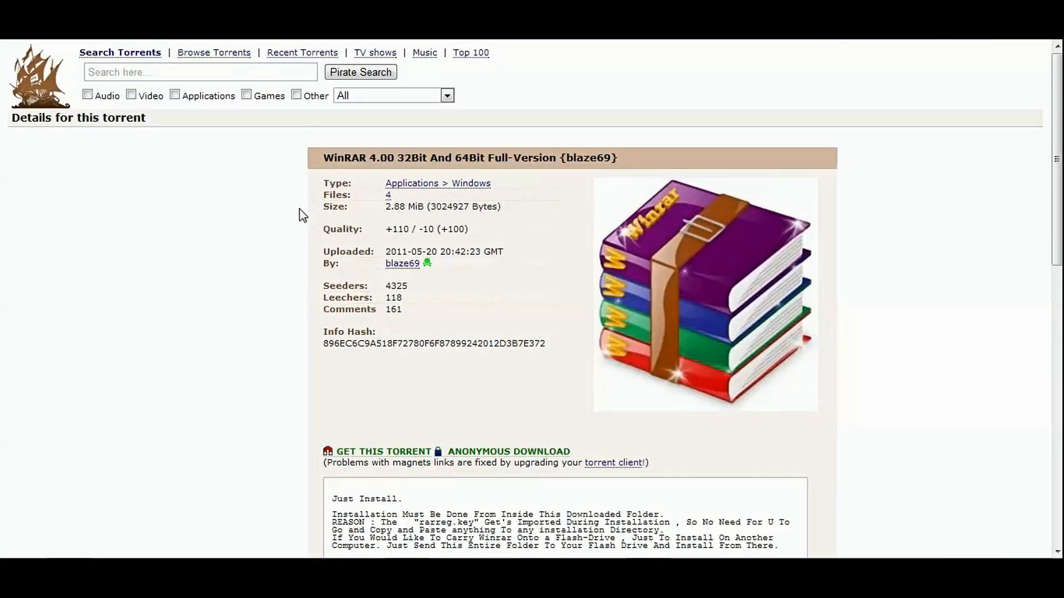
# Step: Scroll the WinRAR 4.00 details page and highlight its size and file details
pyautogui.scroll(-1, 292, 201)
pyautogui.scroll(-1, 292, 200)
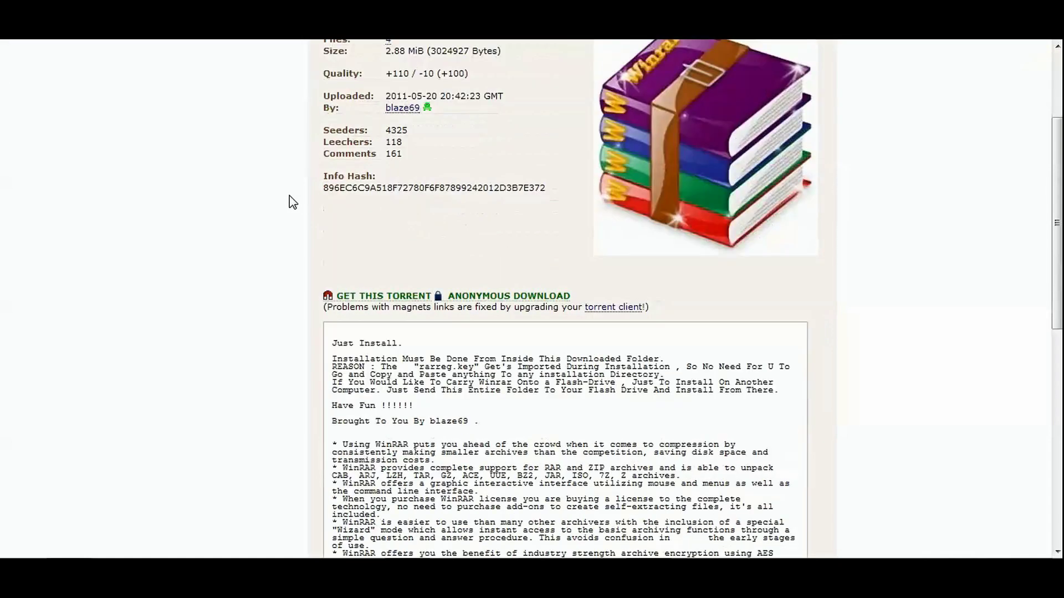
pyautogui.scroll(1, 290, 200)
pyautogui.scroll(-1, 290, 200)
pyautogui.scroll(-1, 534, 298)
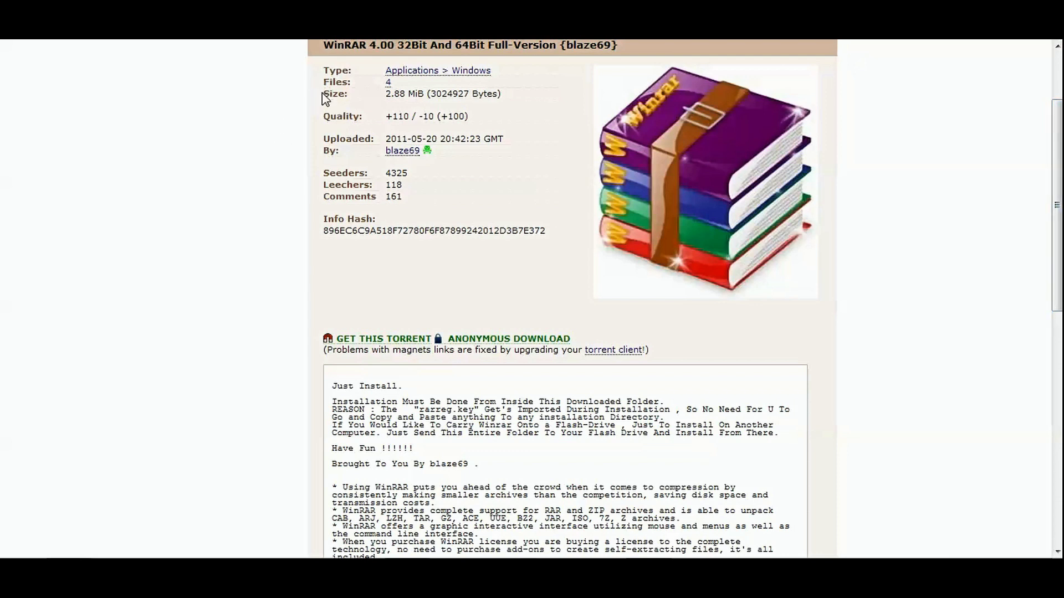
pyautogui.moveTo(325, 92); pyautogui.dragTo(479, 101)
pyautogui.click(493, 102)
# Step: Read the comments, highlighting 'its working?' and 'working fine (+1)', then scroll back up
pyautogui.scroll(-5, 399, 190)
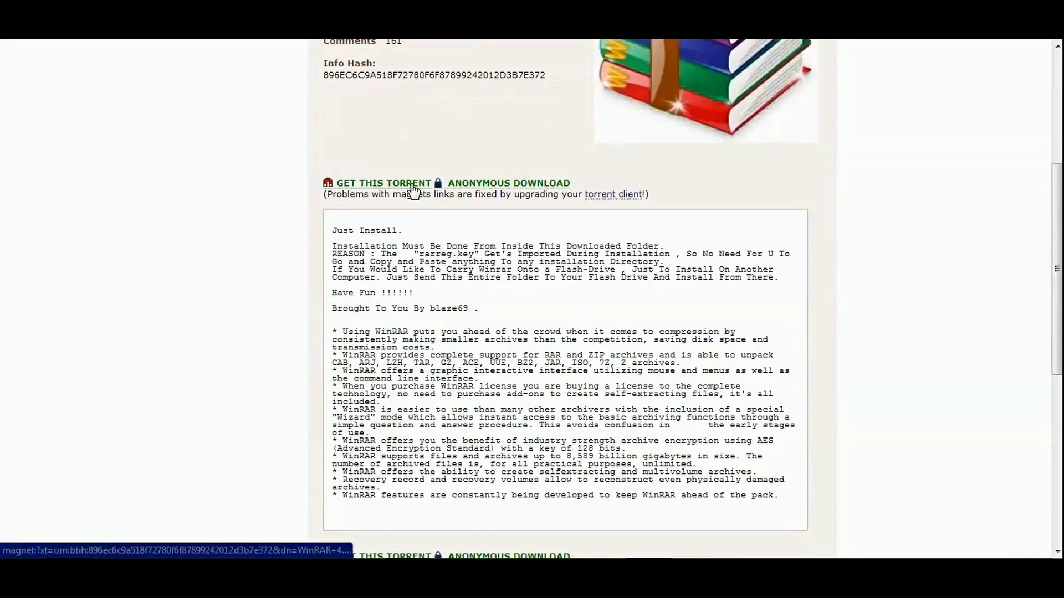
pyautogui.scroll(-3, 427, 175)
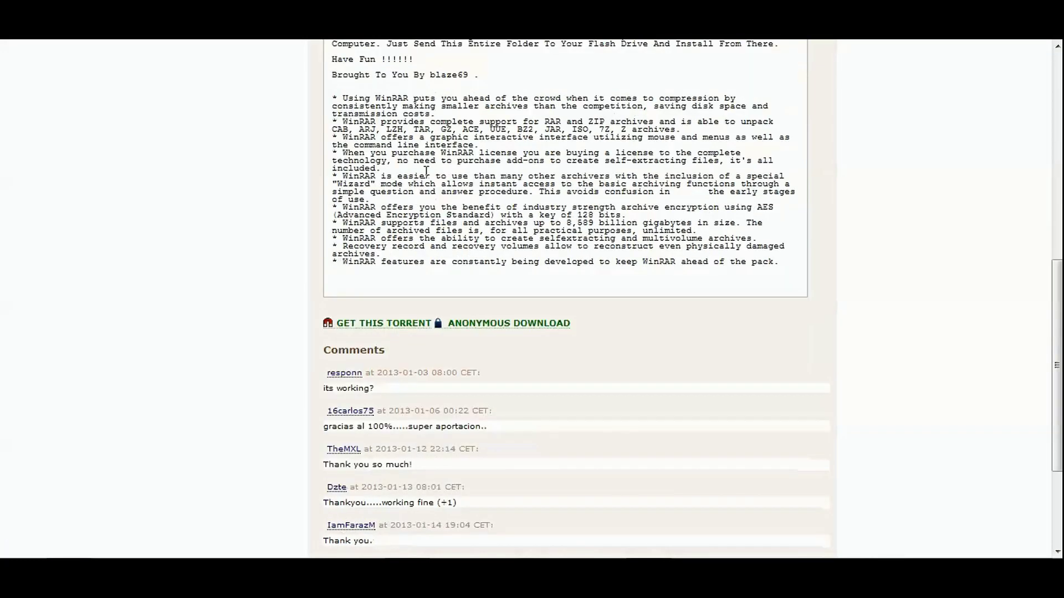
pyautogui.moveTo(1057, 397); pyautogui.dragTo(1057, 409)
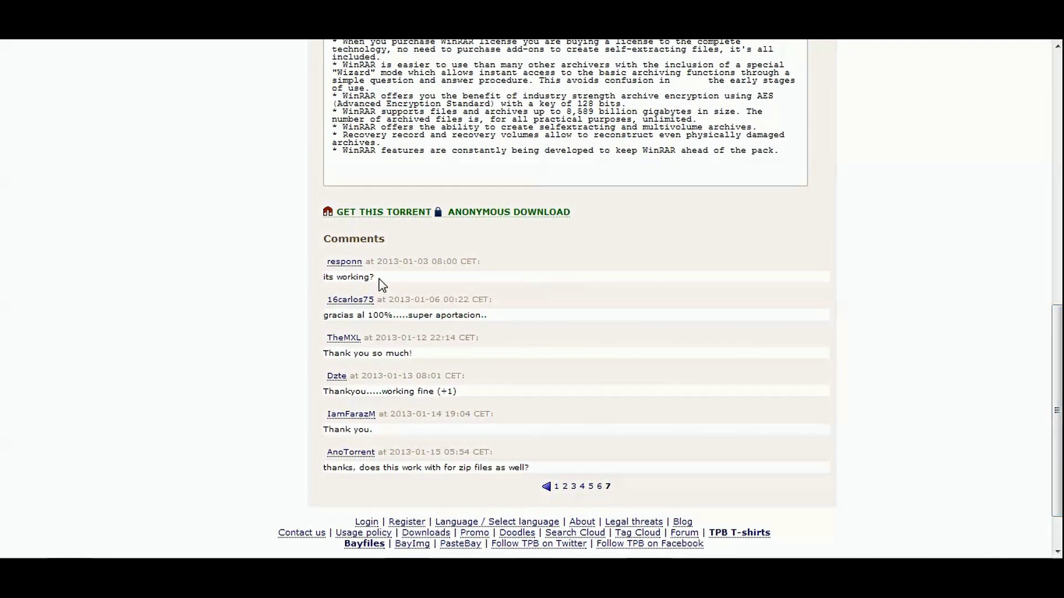
pyautogui.moveTo(373, 277); pyautogui.dragTo(324, 278)
pyautogui.click(324, 330)
pyautogui.moveTo(420, 395); pyautogui.dragTo(287, 396)
pyautogui.click(295, 397)
pyautogui.scroll(6, 293, 393)
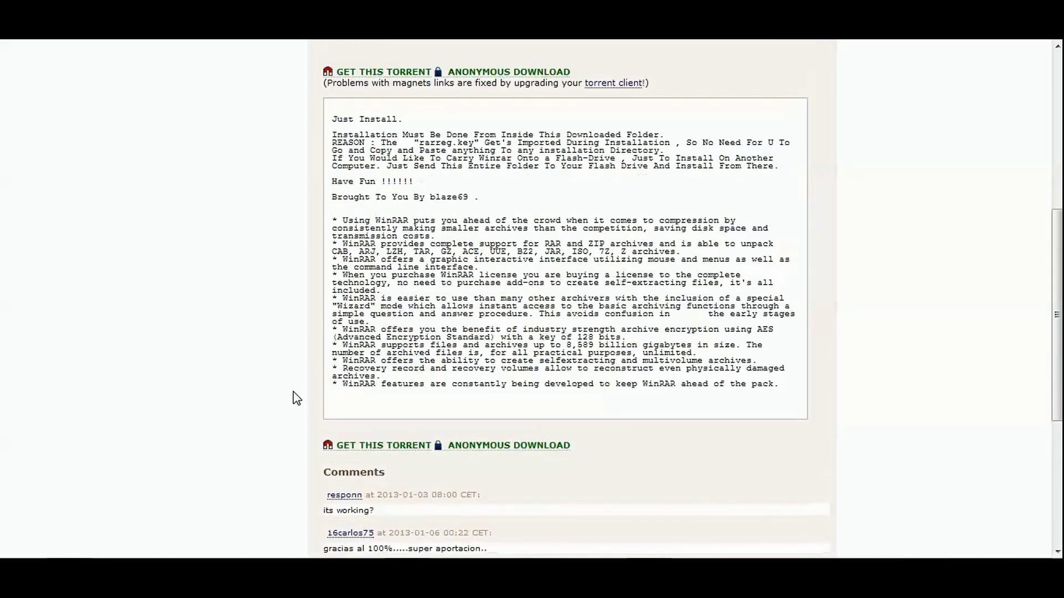
pyautogui.scroll(5, 293, 395)
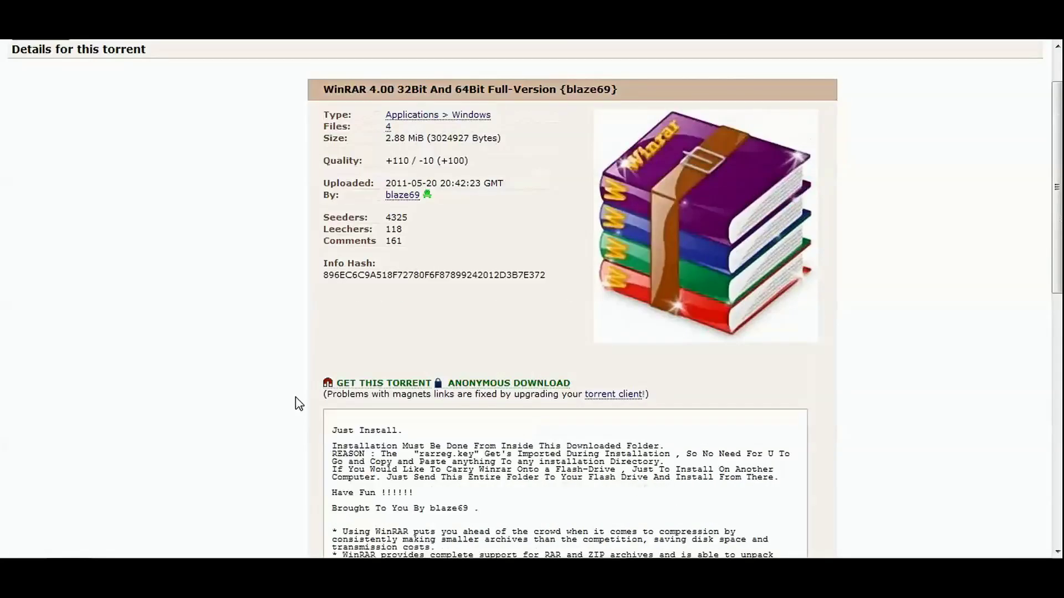
pyautogui.scroll(-1, 532, 300)
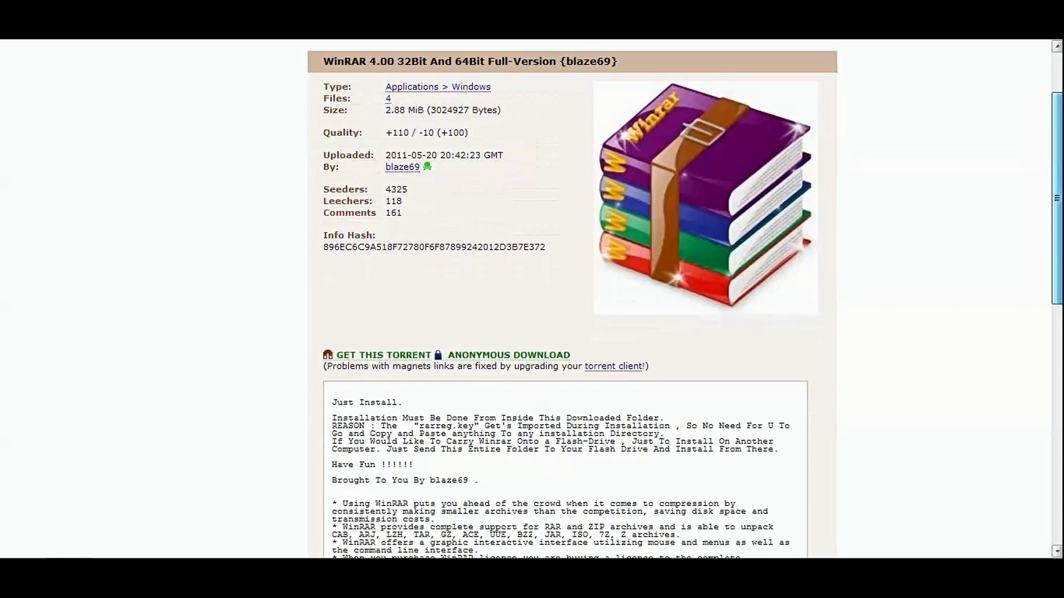
pyautogui.scroll(-1, 642, 197)
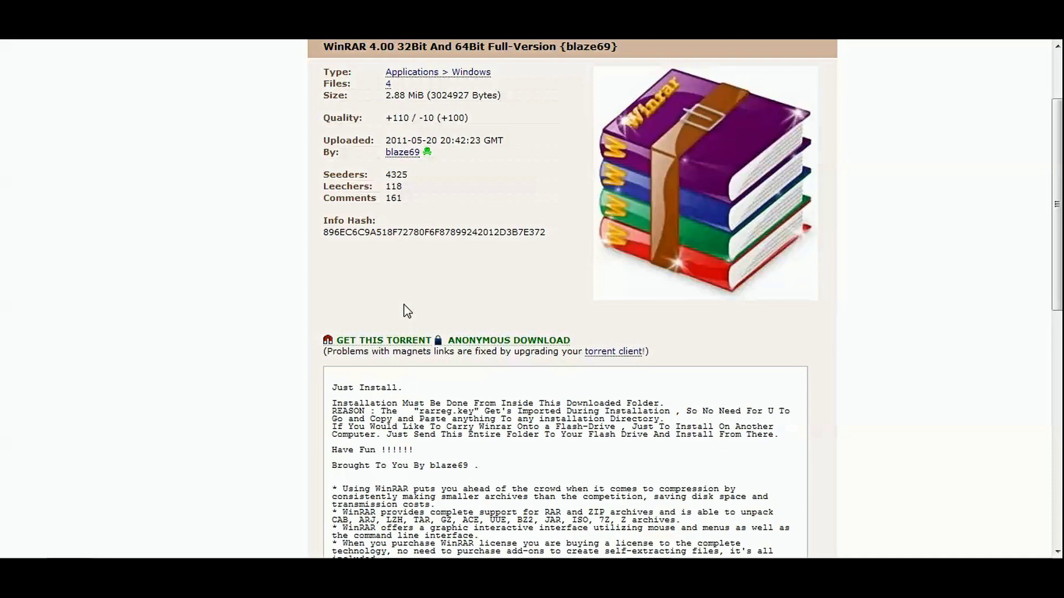
# Step: Decline the external protocol request for the WinRAR torrent and copy its magnet link address
pyautogui.click(382, 342)
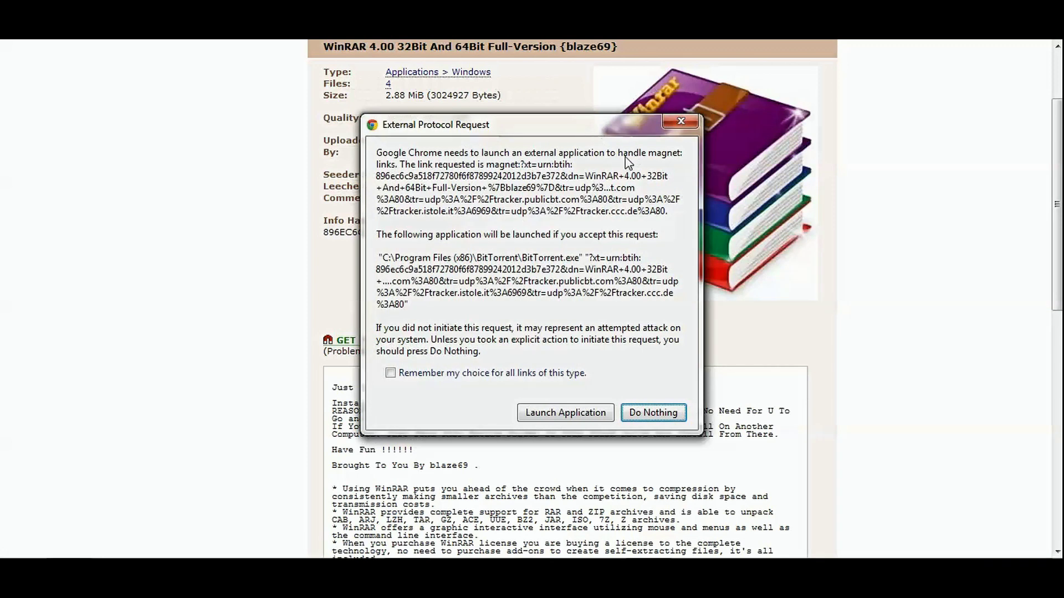
pyautogui.click(676, 128)
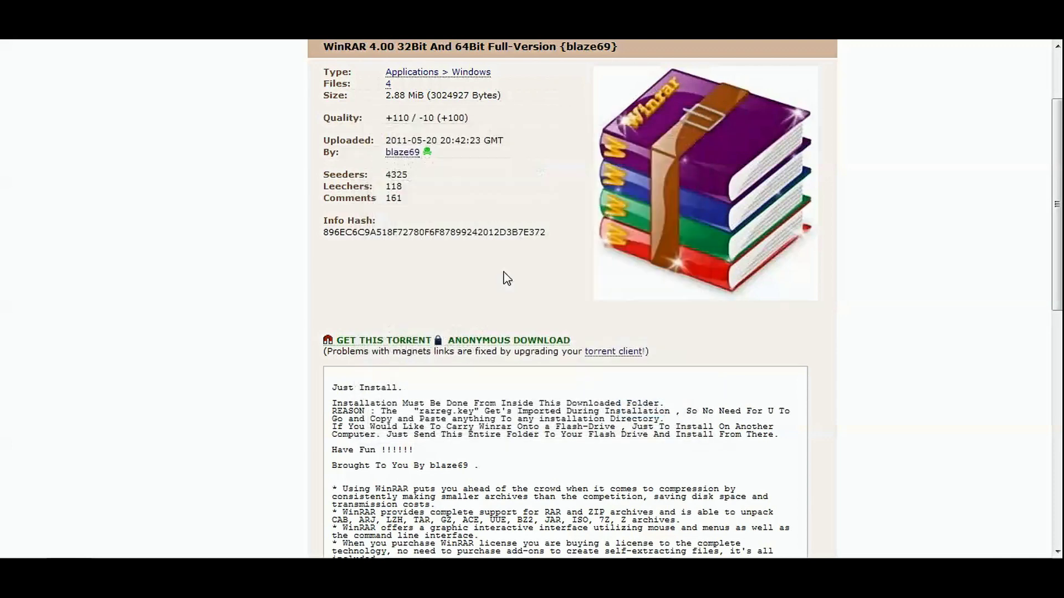
pyautogui.rightClick(376, 344)
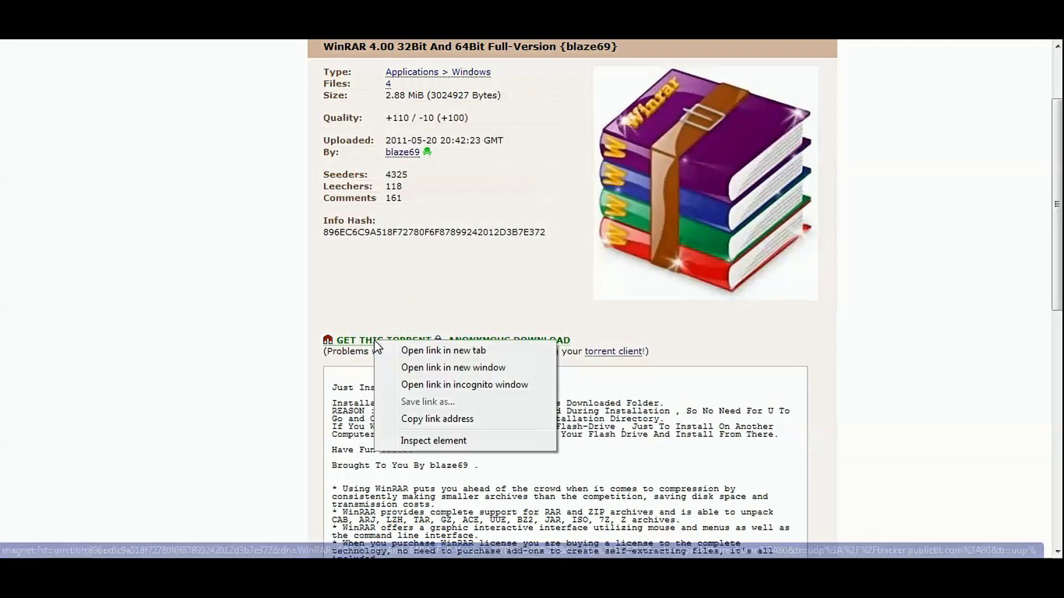
pyautogui.click(445, 419)
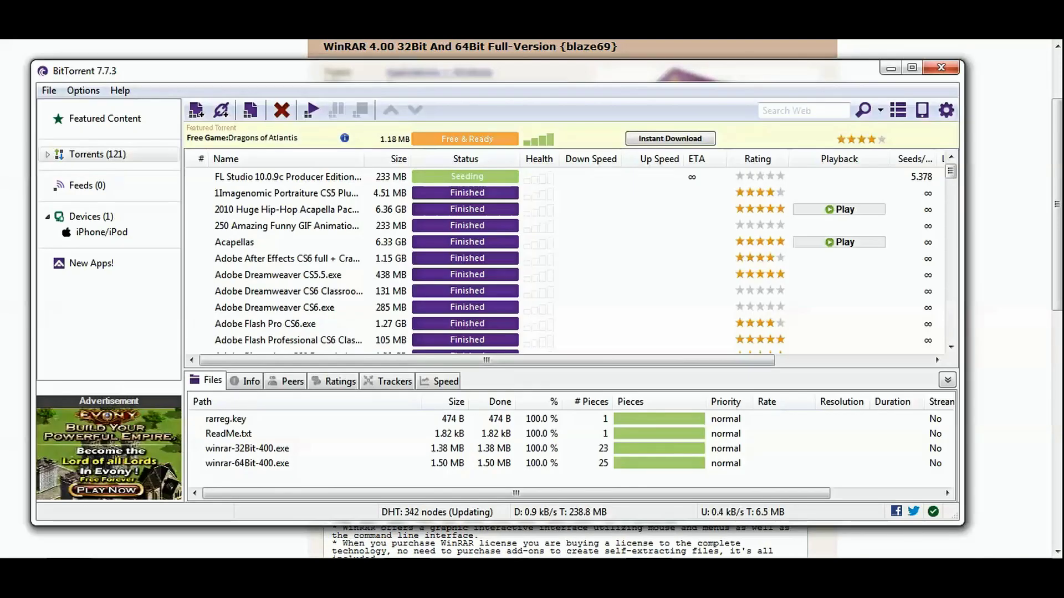
pyautogui.moveTo(298, 79); pyautogui.dragTo(368, 71)
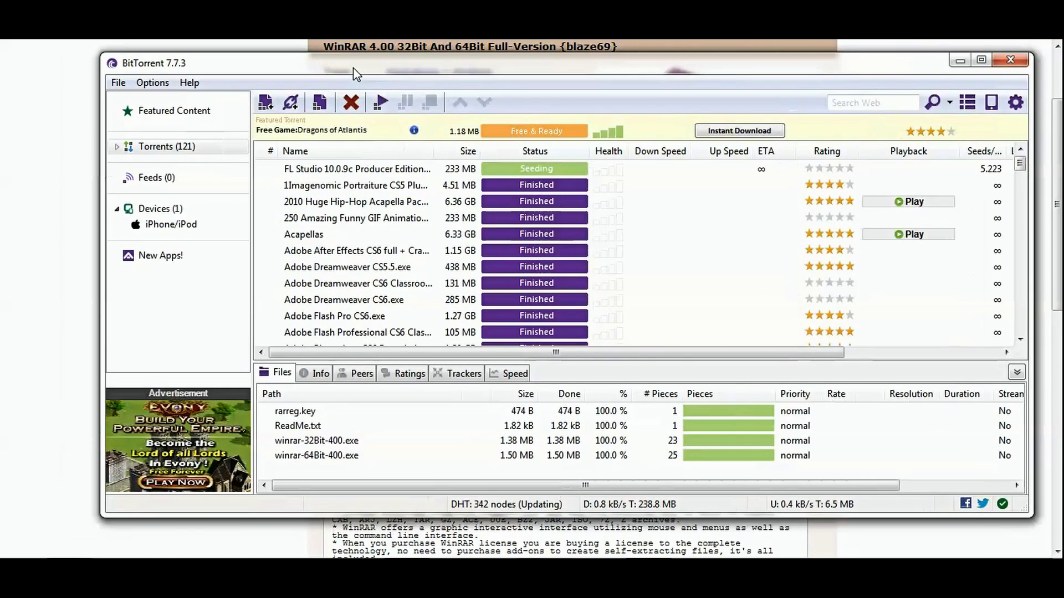
pyautogui.click(118, 84)
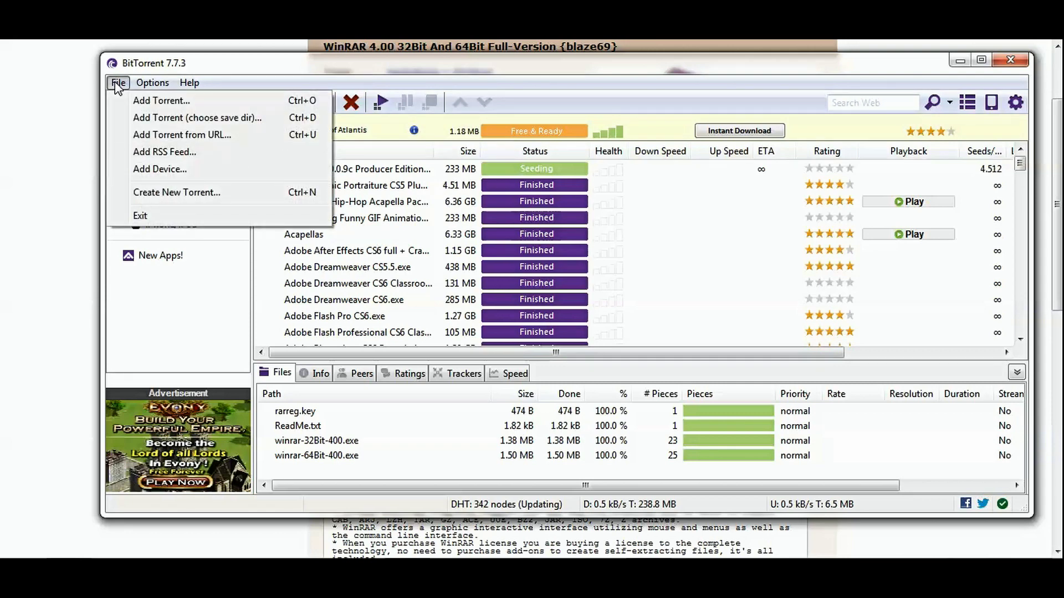
pyautogui.click(161, 137)
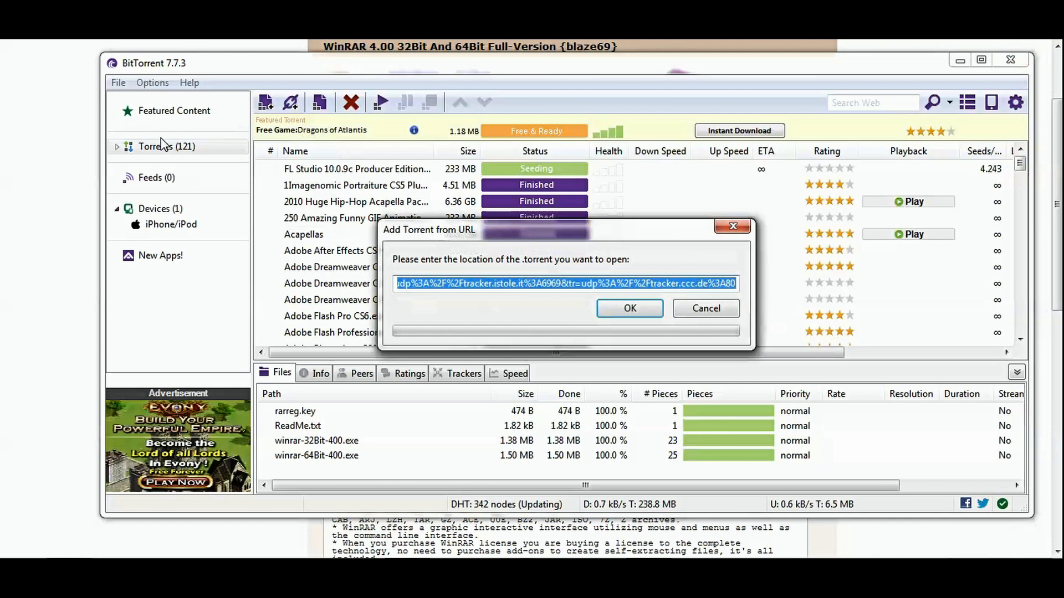
pyautogui.moveTo(491, 228); pyautogui.dragTo(491, 209)
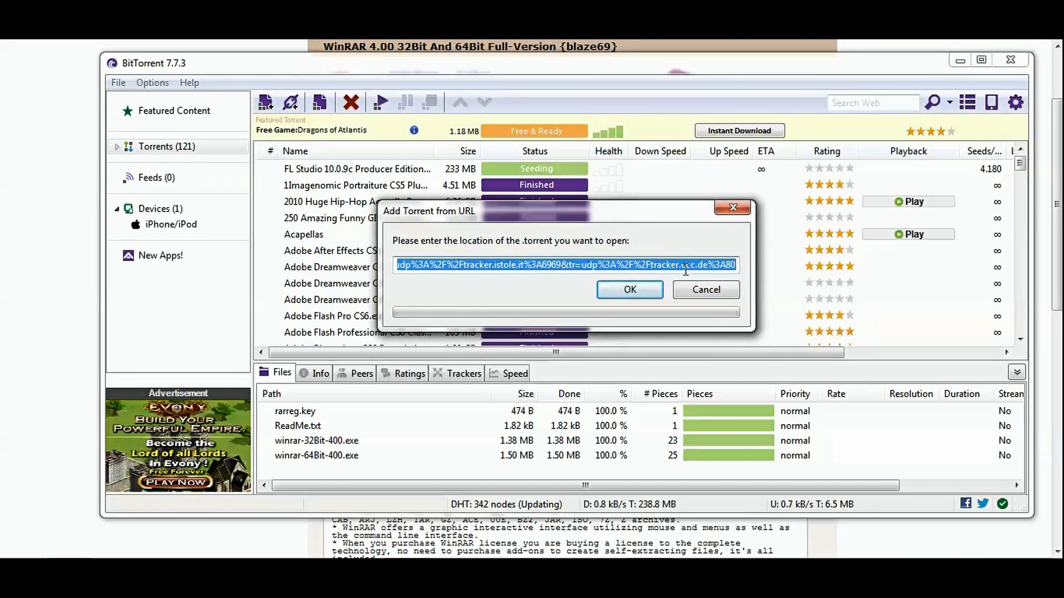
pyautogui.click(720, 287)
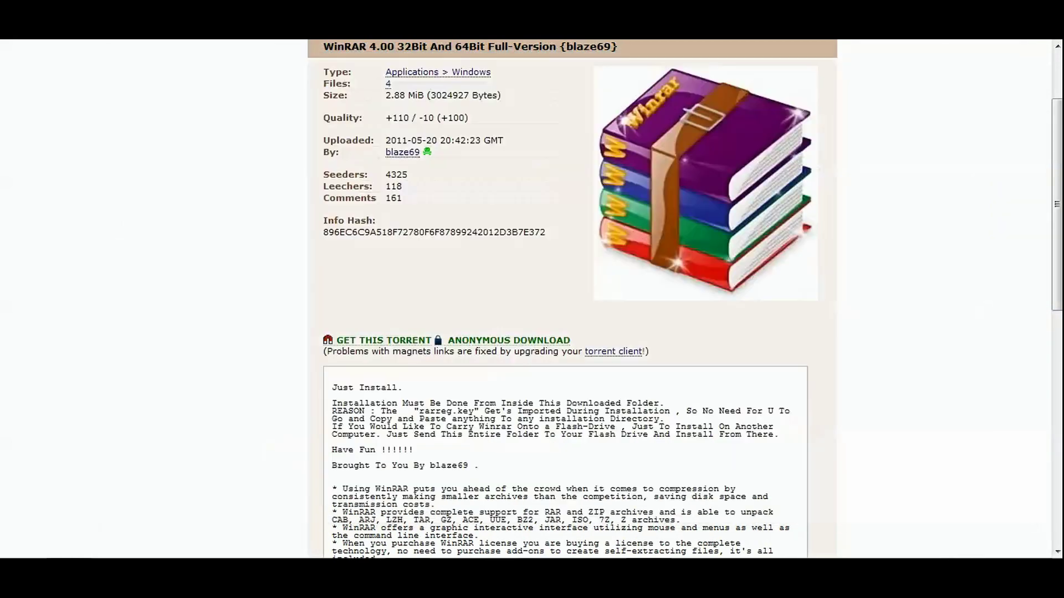
# Step: Request the WinRAR magnet link and allow BitTorrent to handle it
pyautogui.click(347, 348)
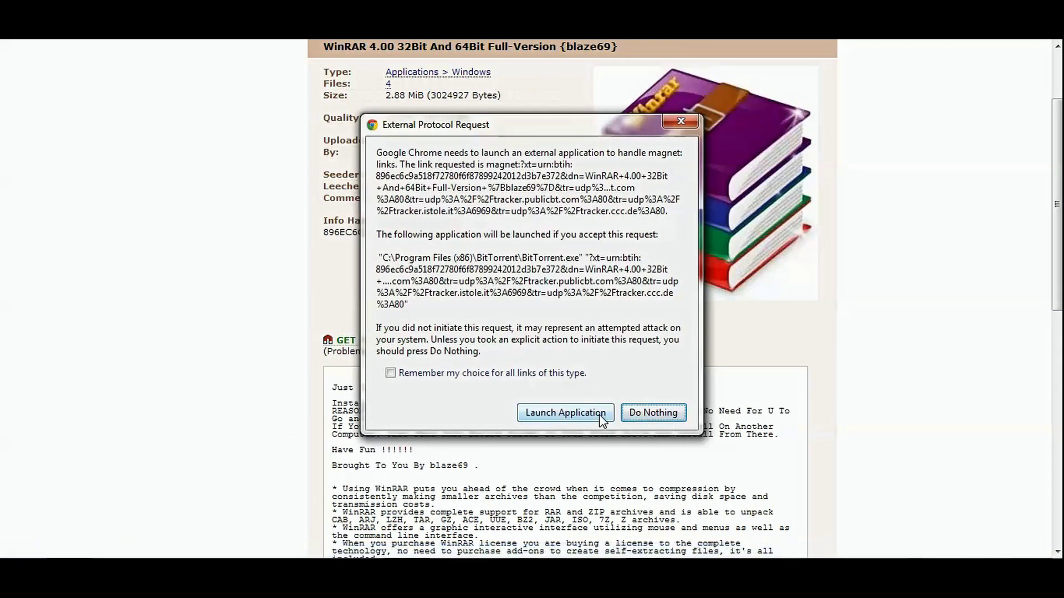
pyautogui.click(670, 120)
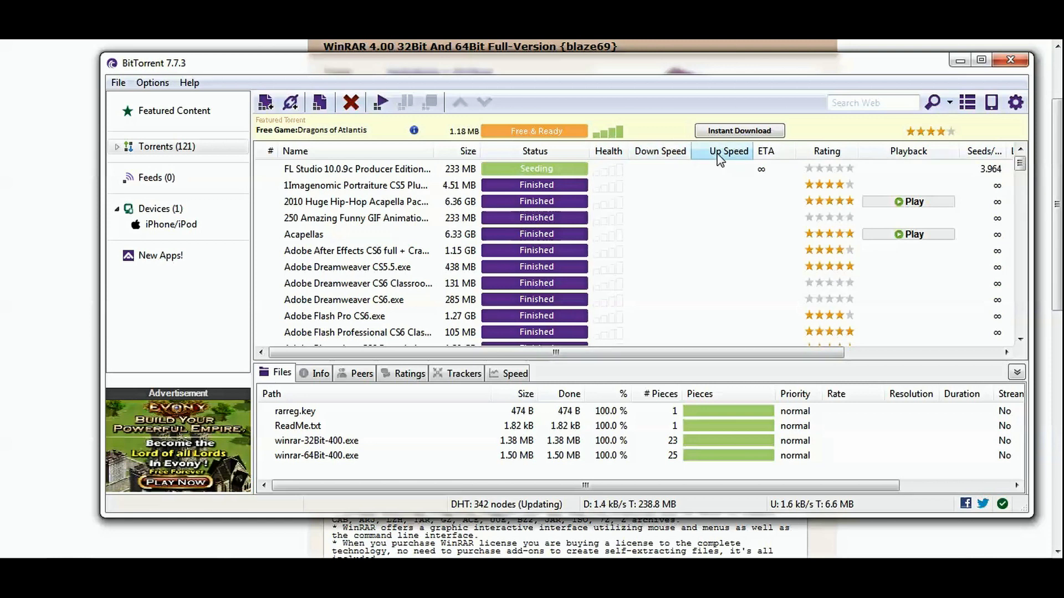
# Step: Inspect the FL Studio torrent's details, peers sorted by completion, speed graph and files
pyautogui.click(718, 171)
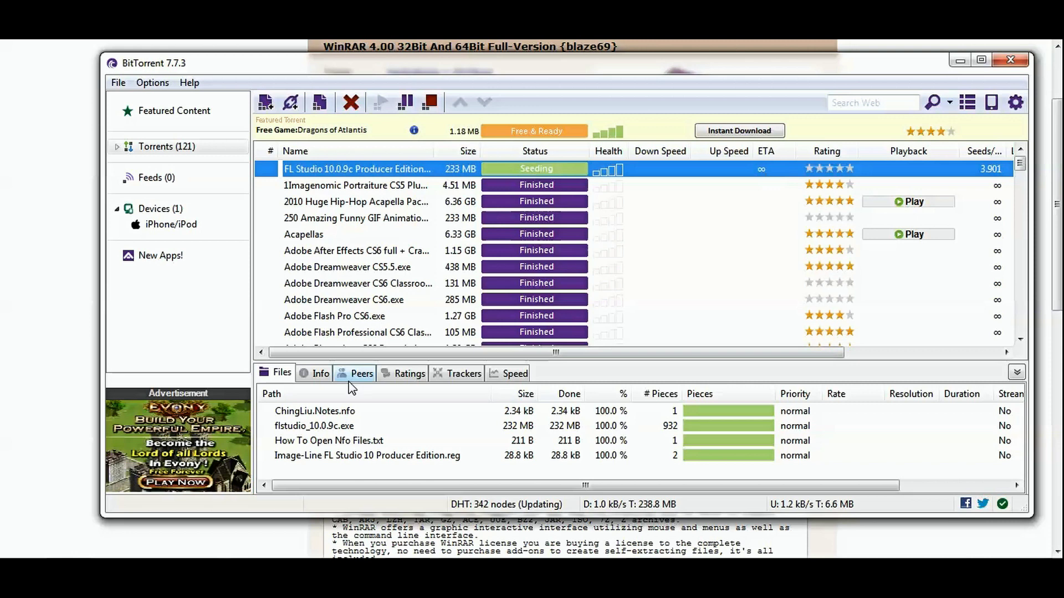
pyautogui.click(315, 375)
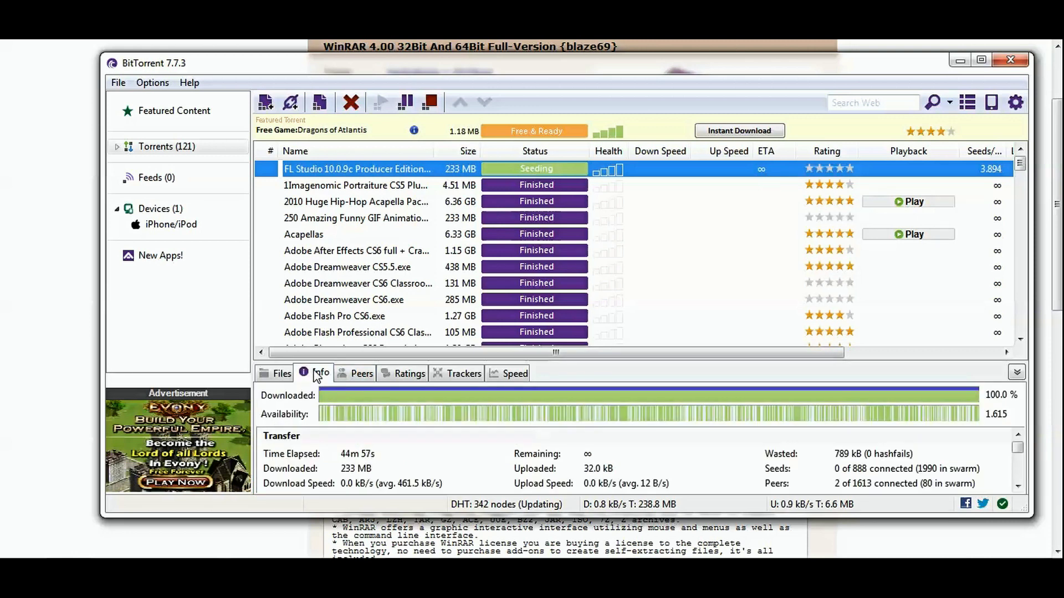
pyautogui.click(363, 375)
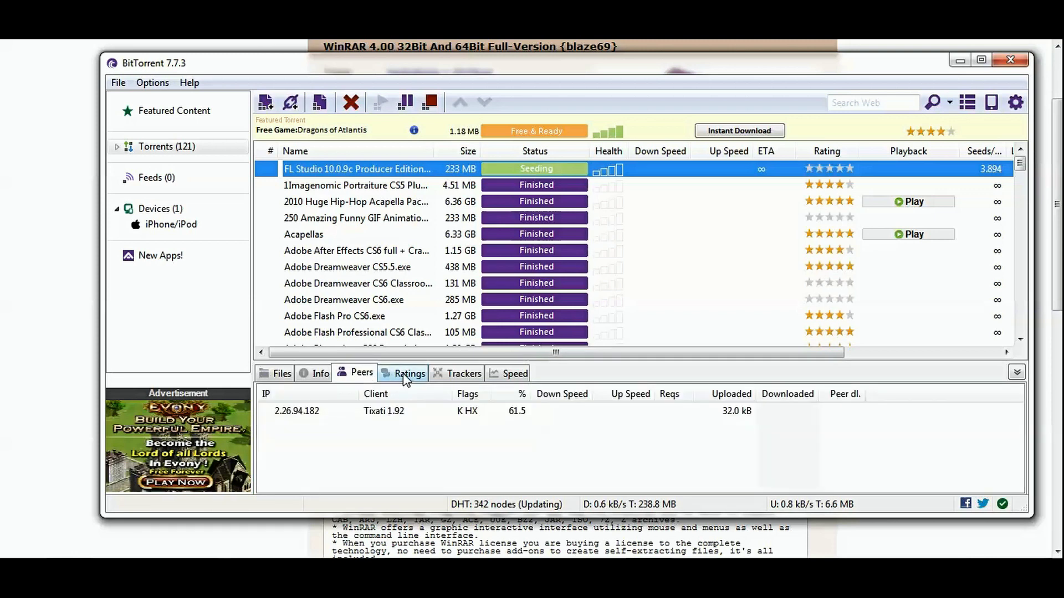
pyautogui.click(513, 391)
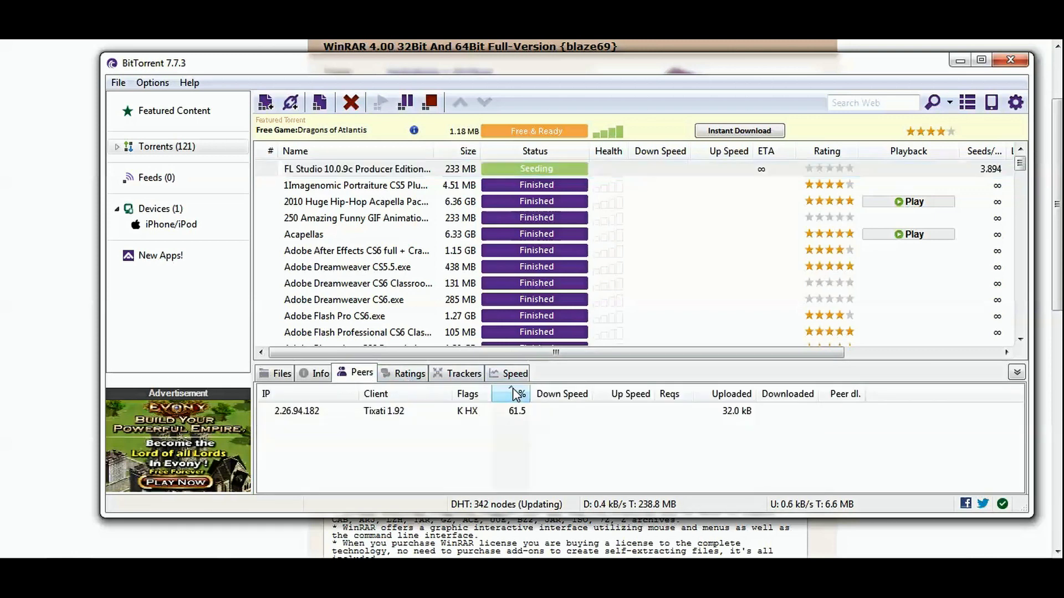
pyautogui.click(512, 372)
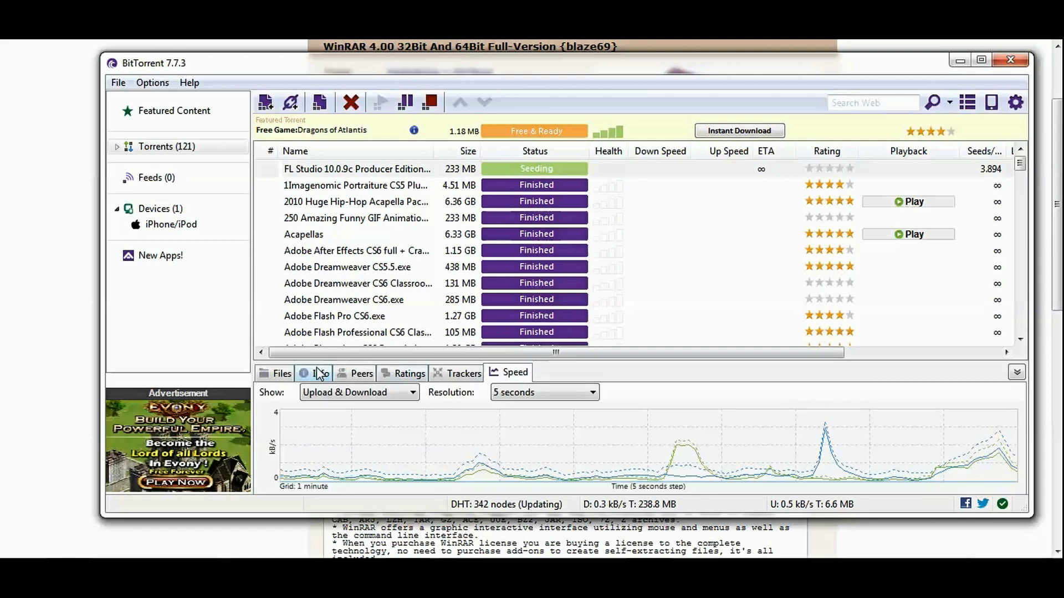
pyautogui.click(281, 373)
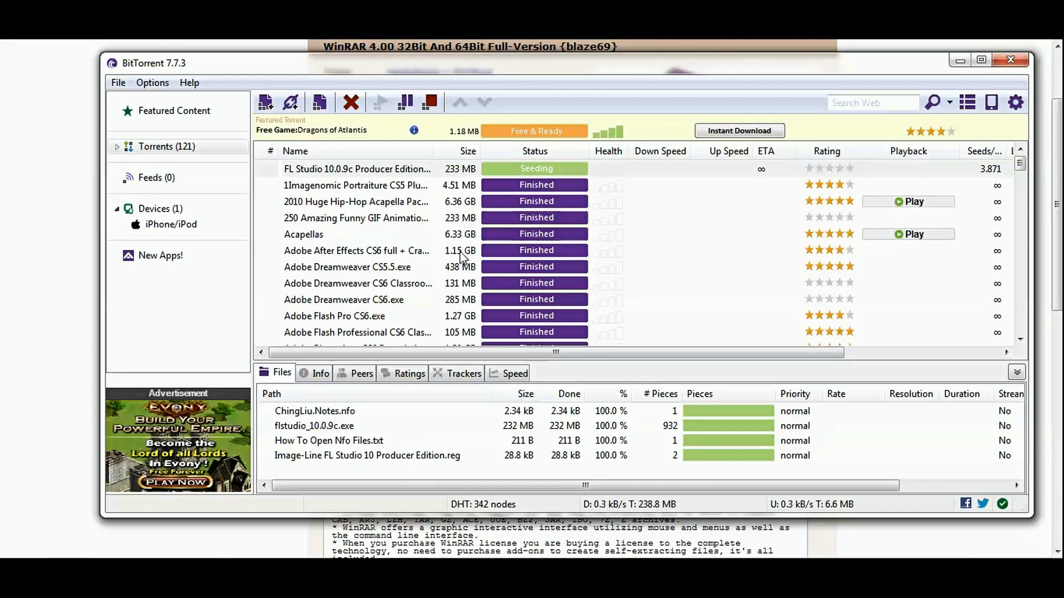
# Step: Scroll down the torrent list and select the WinRAR 4.00 torrent to show its files
pyautogui.click(461, 252)
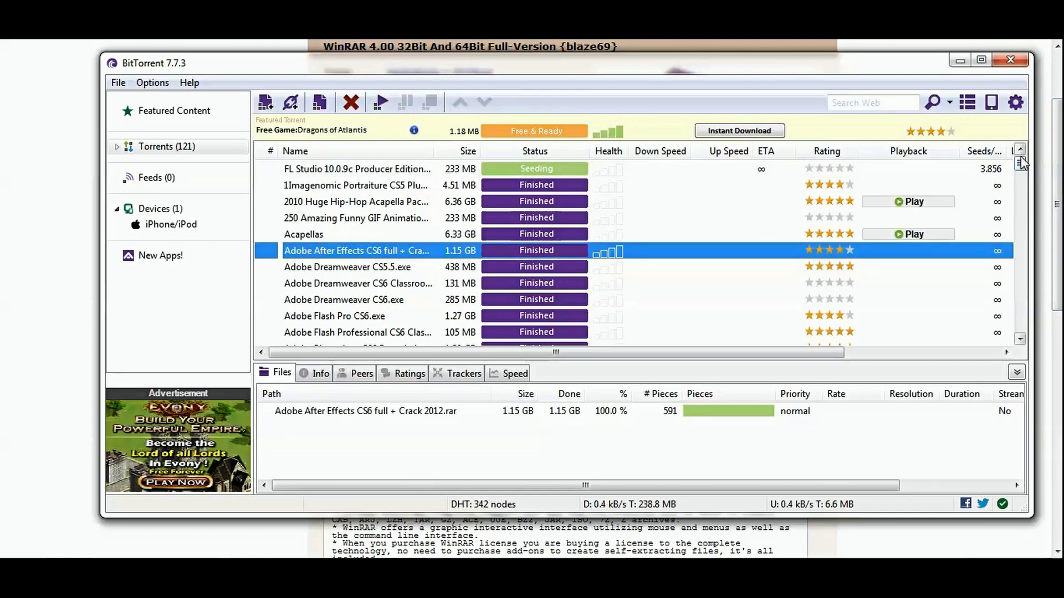
pyautogui.moveTo(1019, 163); pyautogui.dragTo(1013, 318)
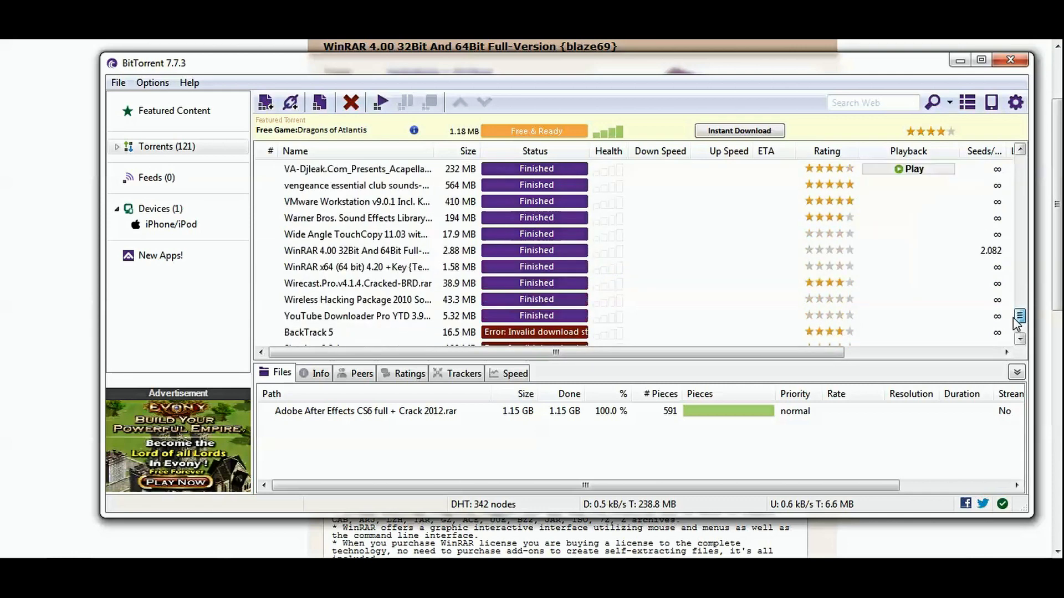
pyautogui.click(533, 281)
pyautogui.click(531, 254)
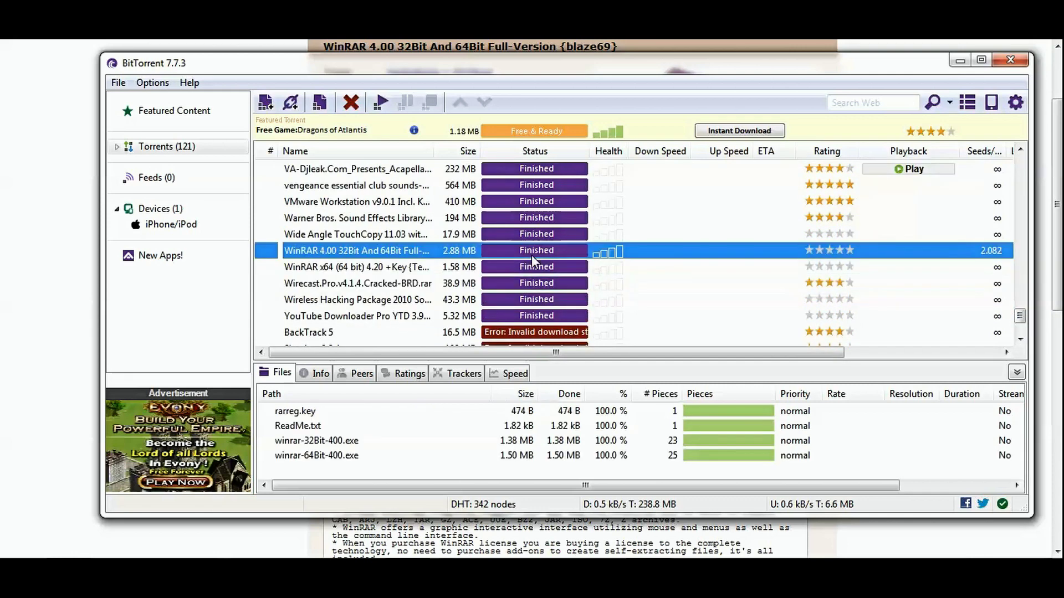
pyautogui.click(530, 268)
pyautogui.click(534, 252)
pyautogui.rightClick(539, 251)
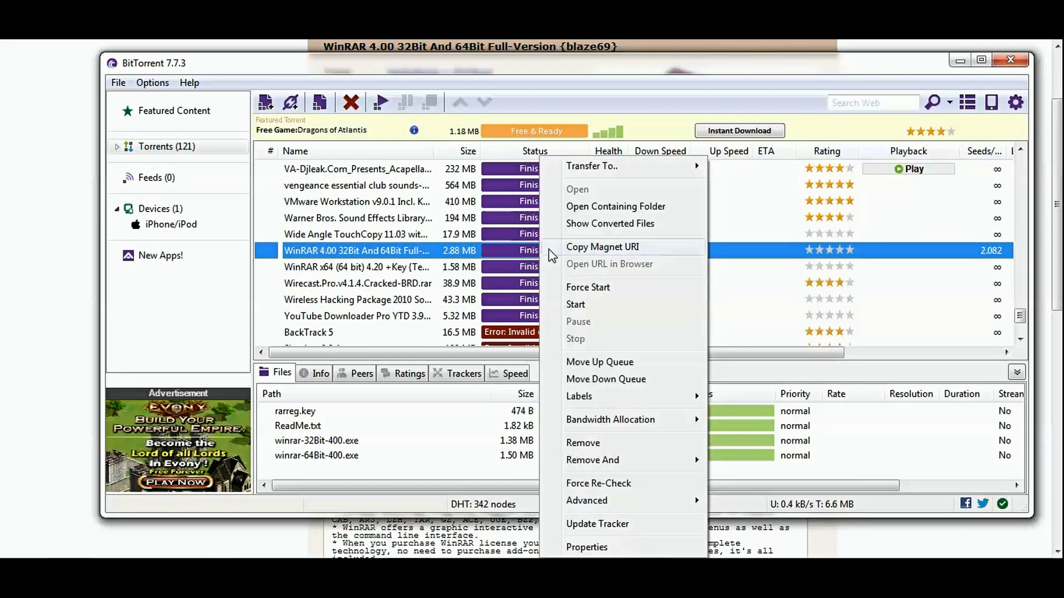
# Step: Open the WinRAR download's containing folder and select the 32-bit and 64-bit installers
pyautogui.click(594, 212)
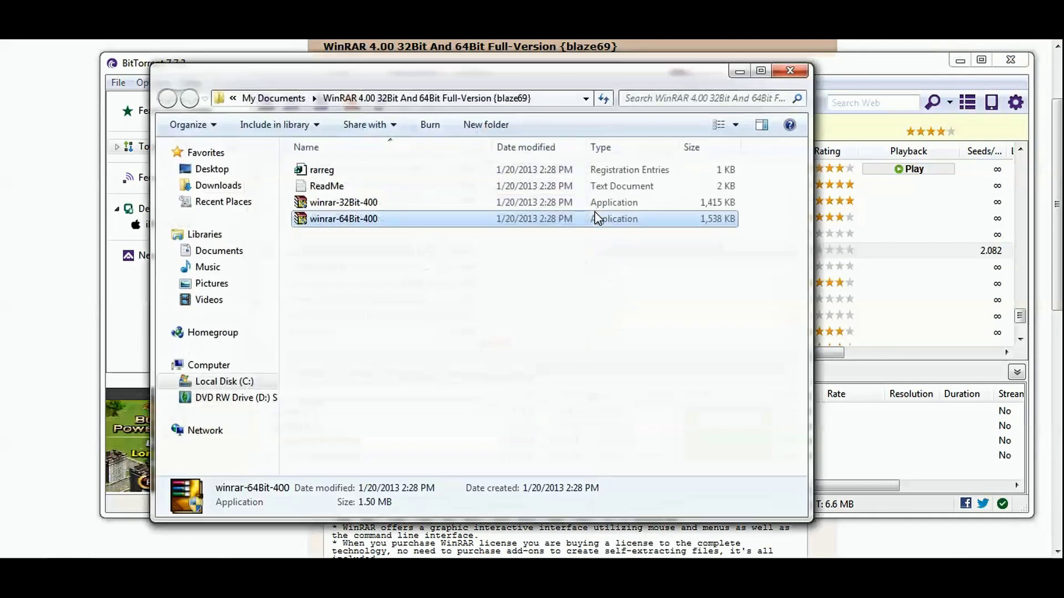
pyautogui.moveTo(575, 70); pyautogui.dragTo(616, 81)
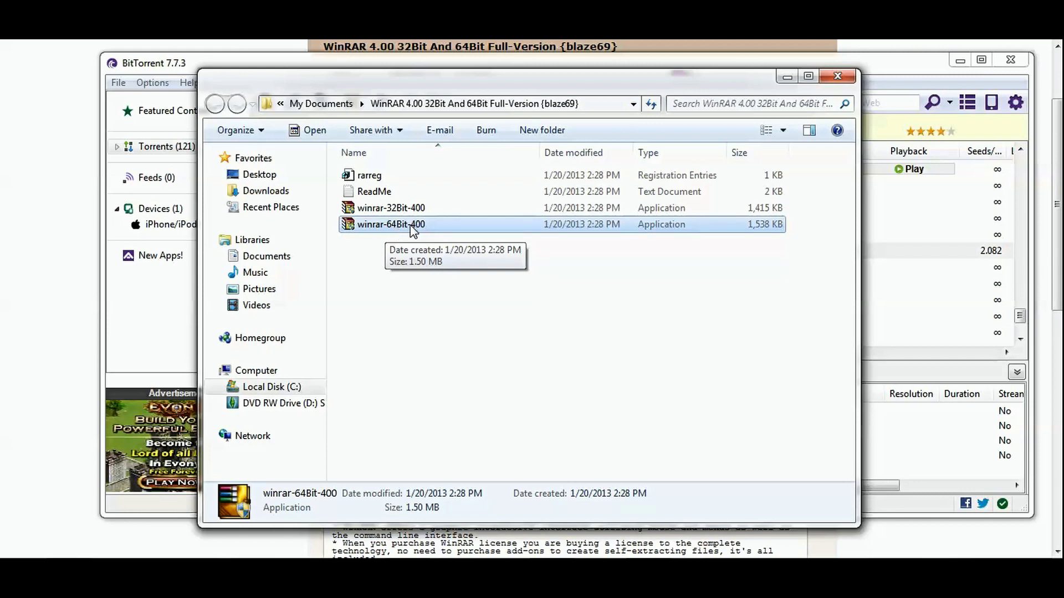
pyautogui.click(398, 212)
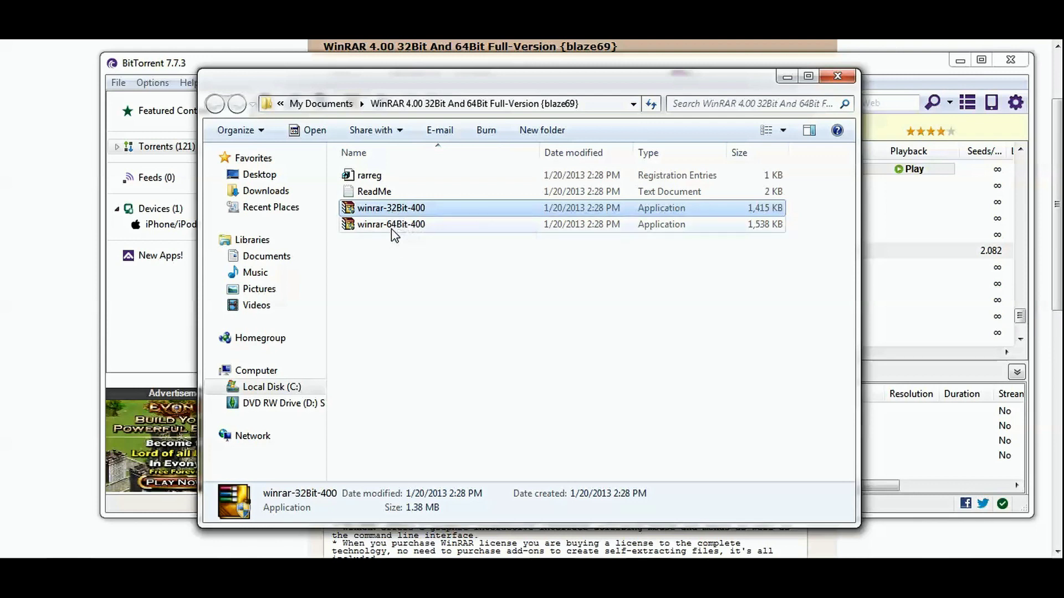
pyautogui.click(391, 228)
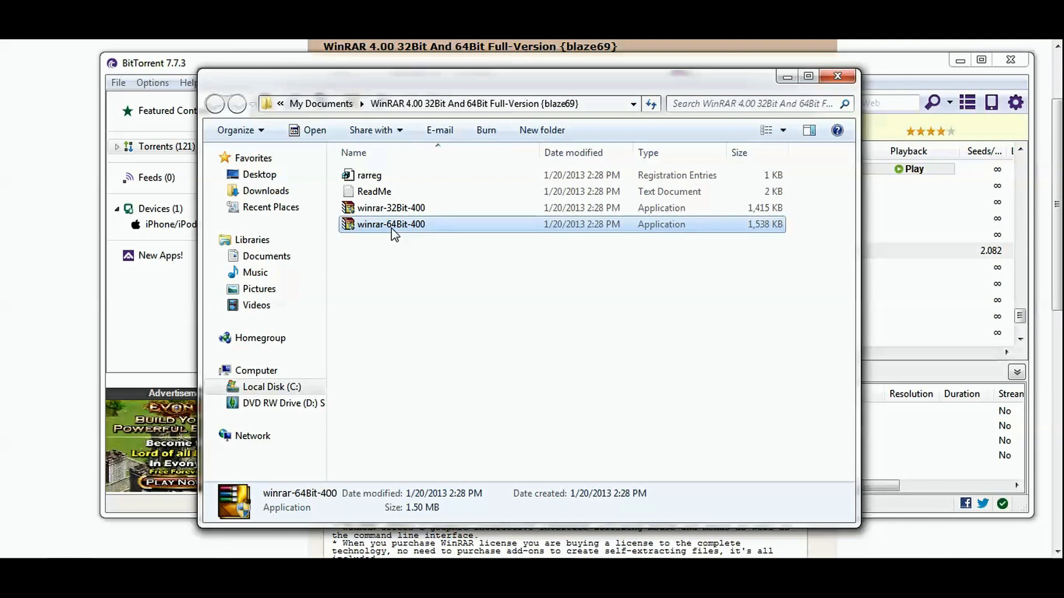
# Step: Launch the winrar-64Bit-400 installer, then cancel the WinRAR 4.00 setup
pyautogui.doubleClick(392, 225)
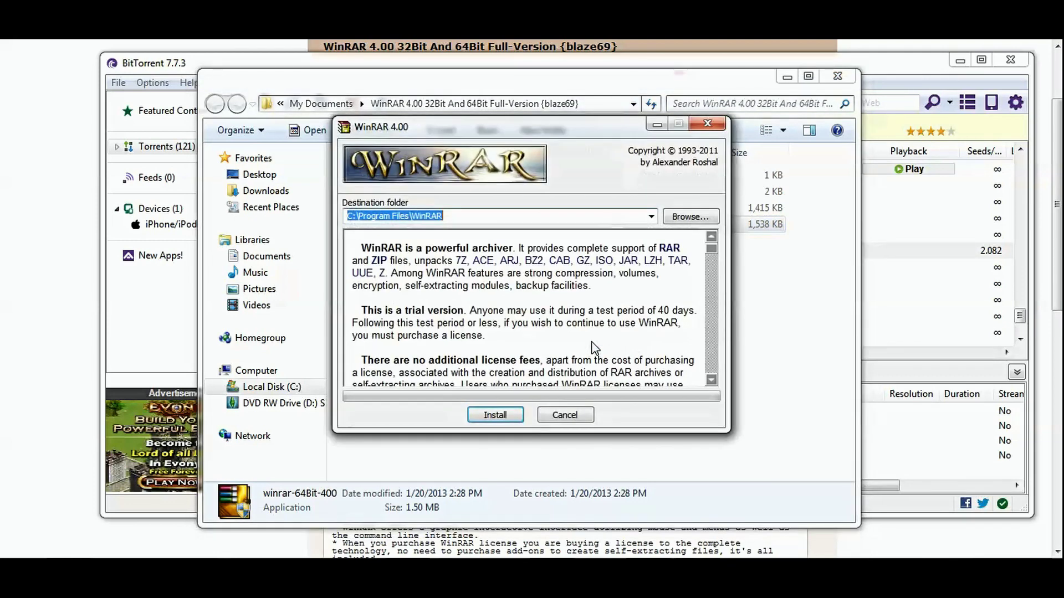
pyautogui.moveTo(466, 122); pyautogui.dragTo(493, 118)
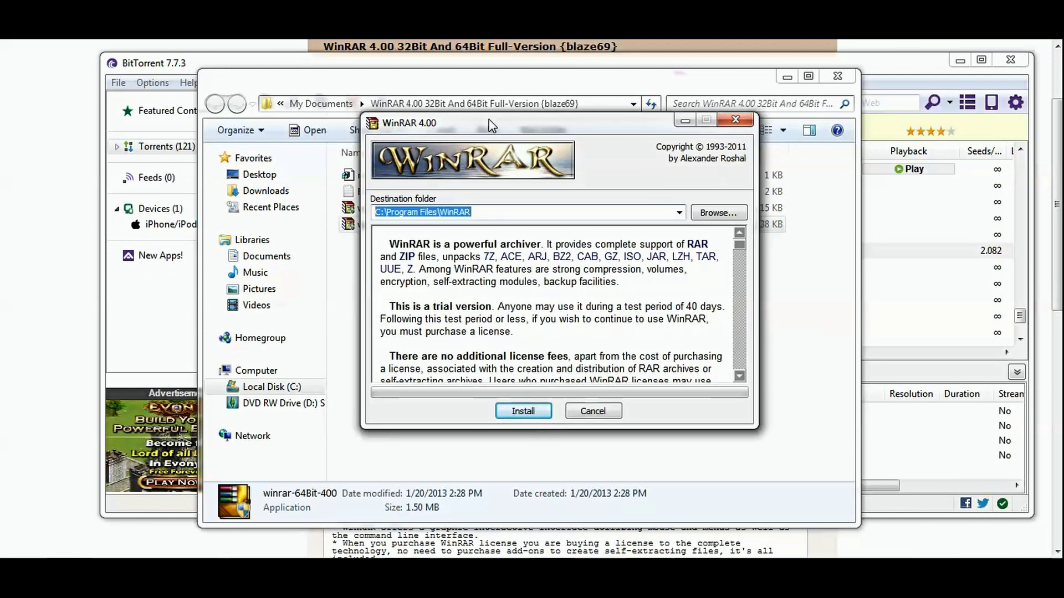
pyautogui.click(601, 408)
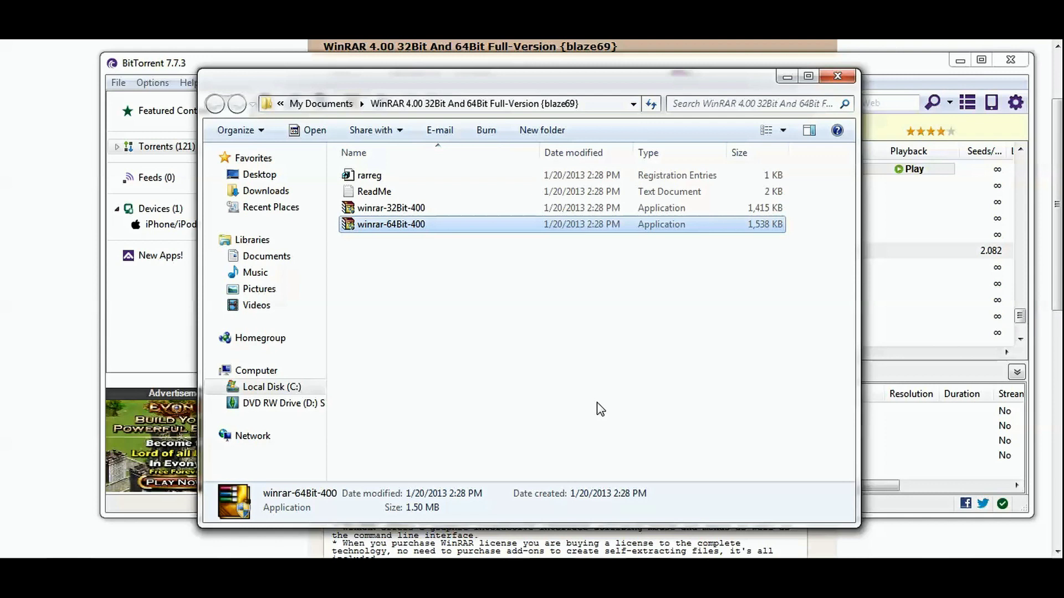
pyautogui.moveTo(577, 86); pyautogui.dragTo(570, 90)
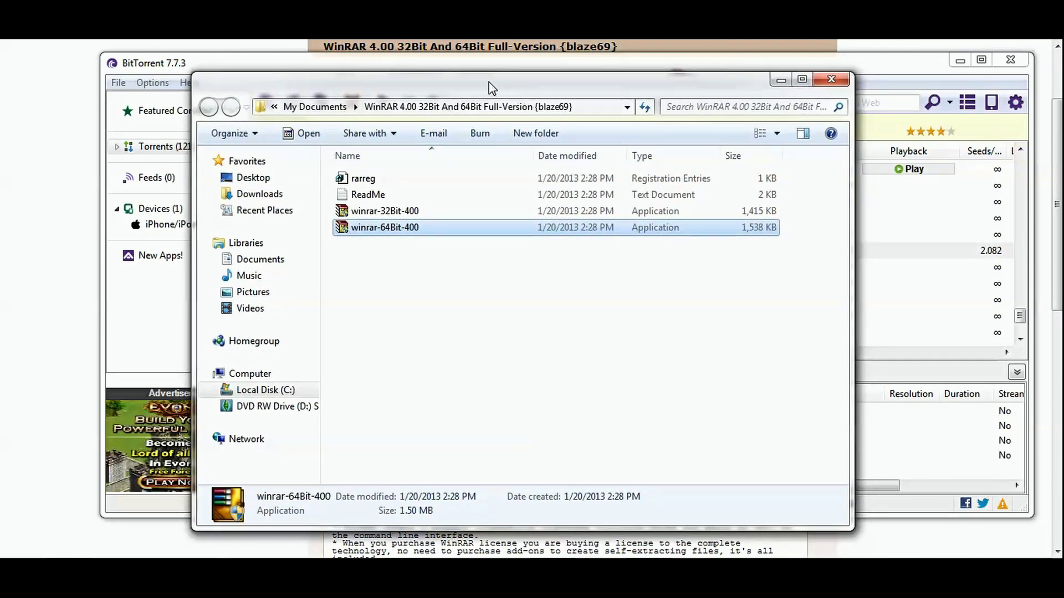
# Step: Open rarreg to merge the WinRAR registration key, then close the Explorer folder
pyautogui.click(370, 178)
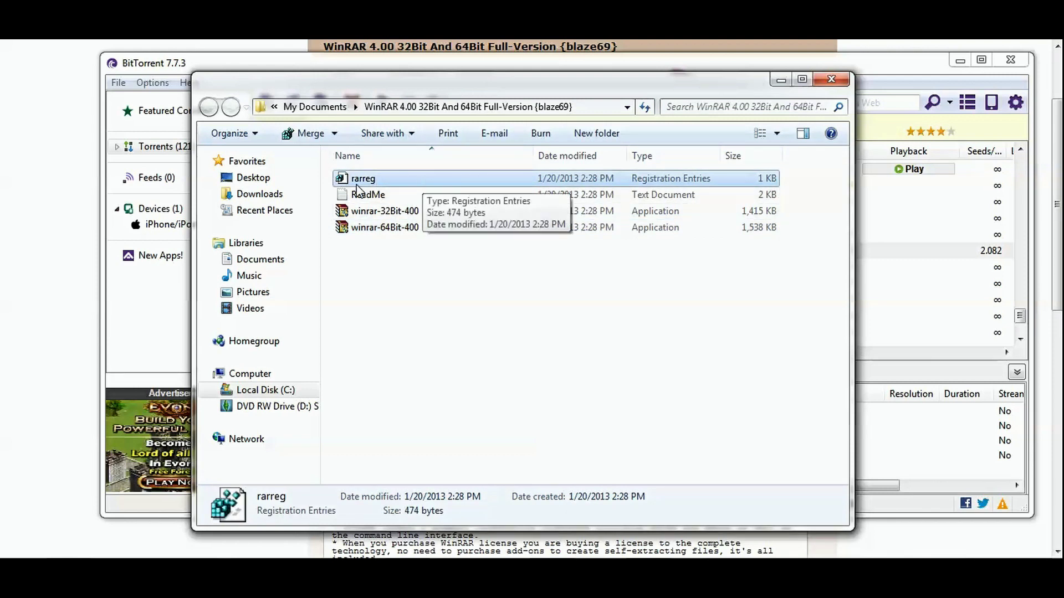
pyautogui.doubleClick(382, 180)
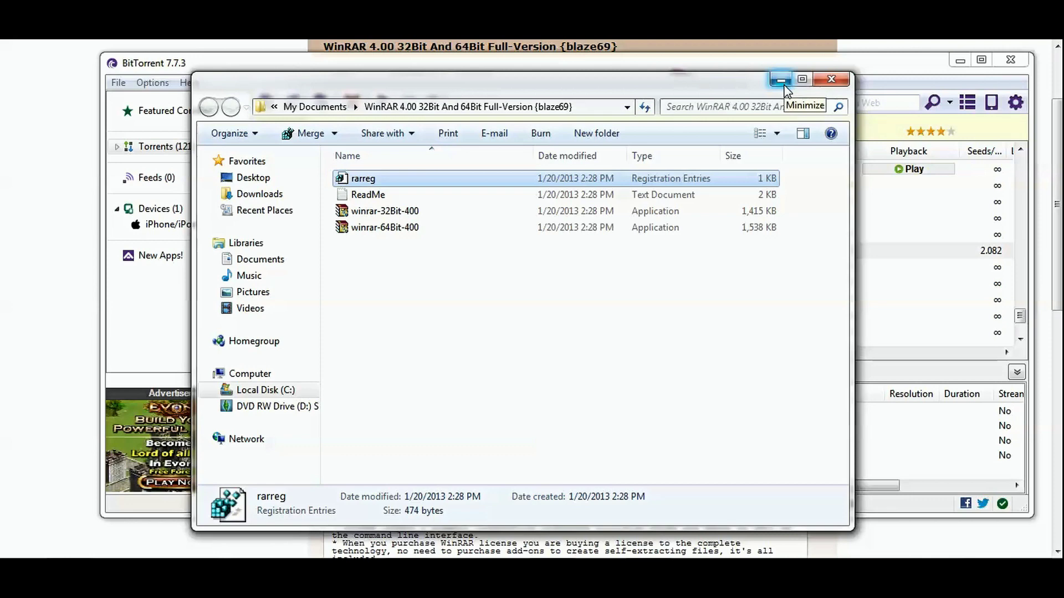
pyautogui.click(840, 78)
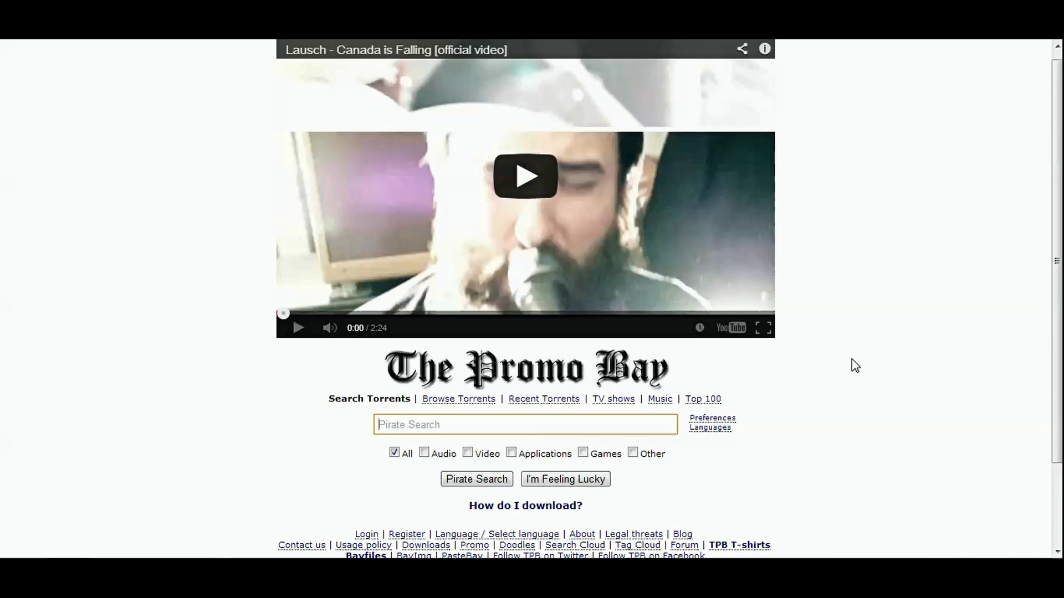
pyautogui.click(415, 366)
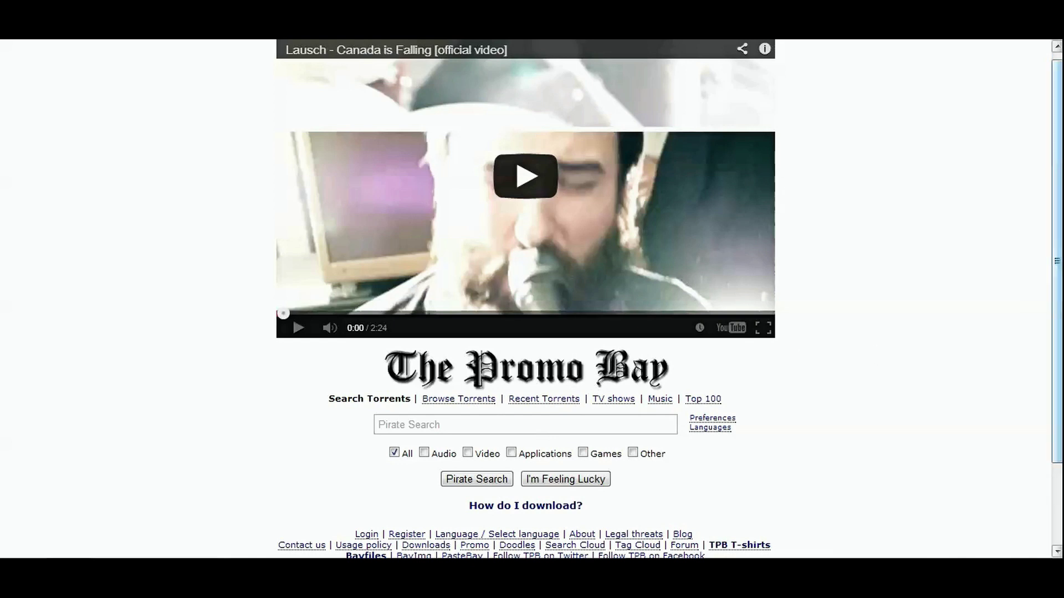
pyautogui.scroll(1, 1056, 260)
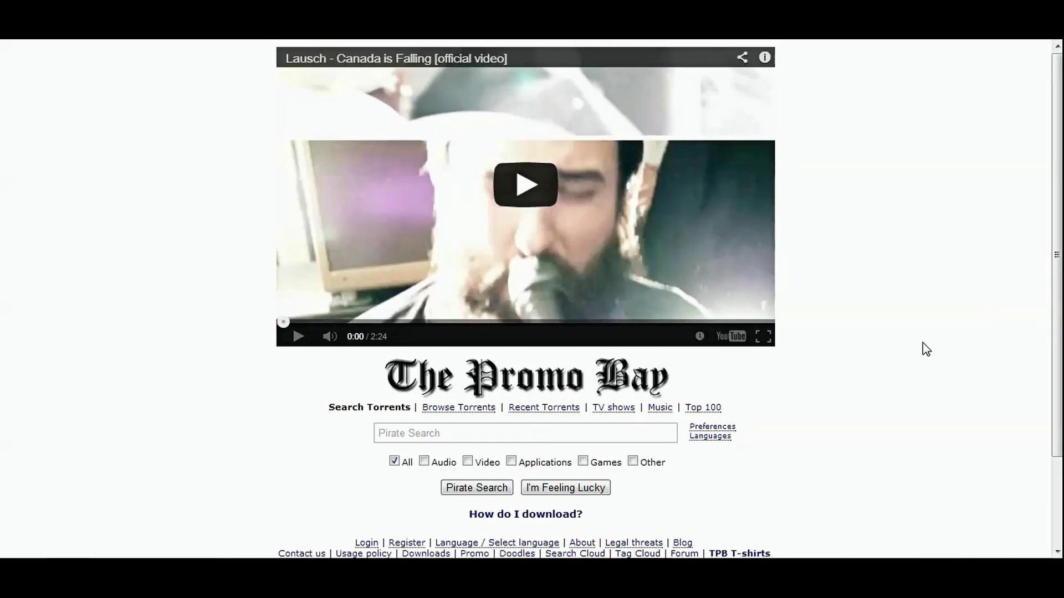
pyautogui.scroll(-1, 1057, 261)
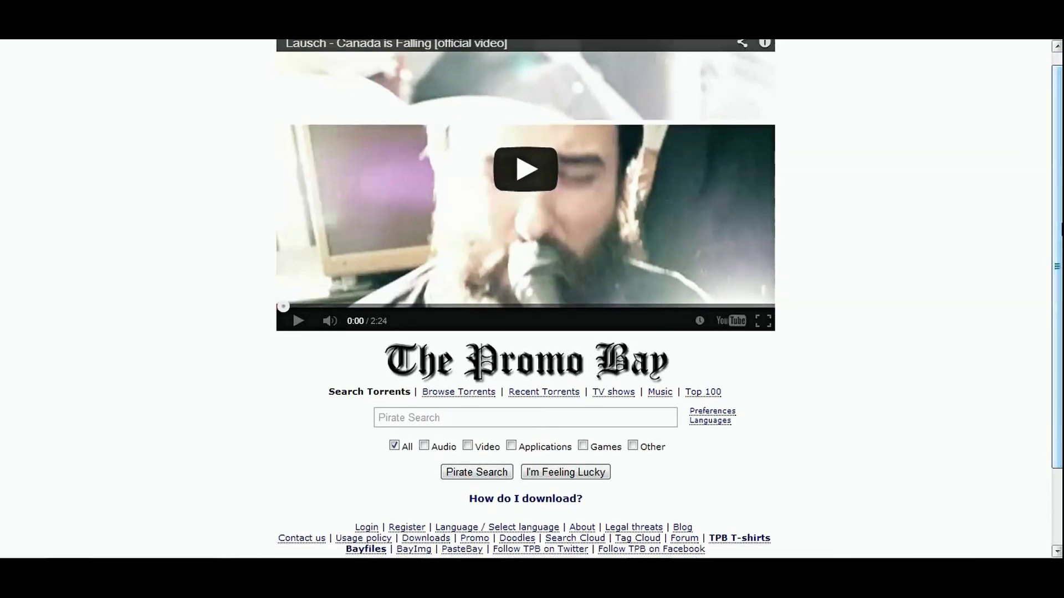
pyautogui.scroll(1, 1060, 230)
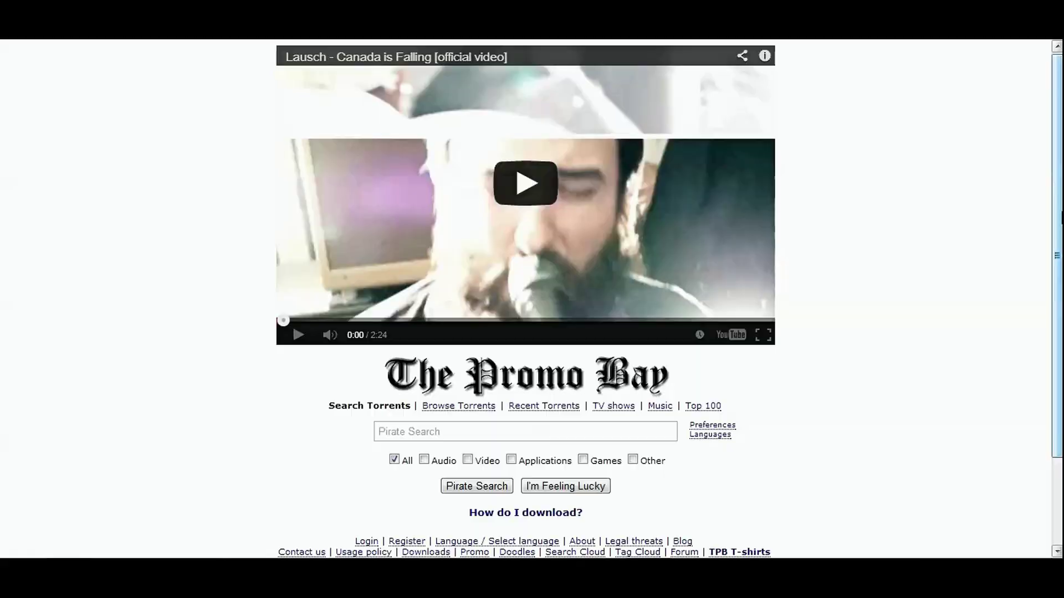